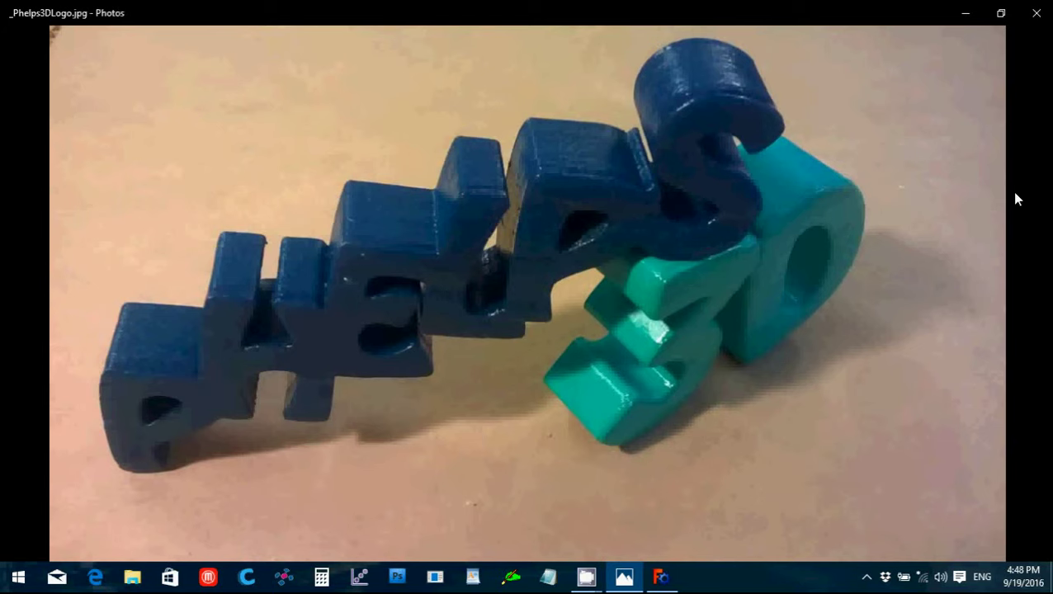
Close the Photos viewer showing the logo photo to return to FreeCAD
click(1036, 12)
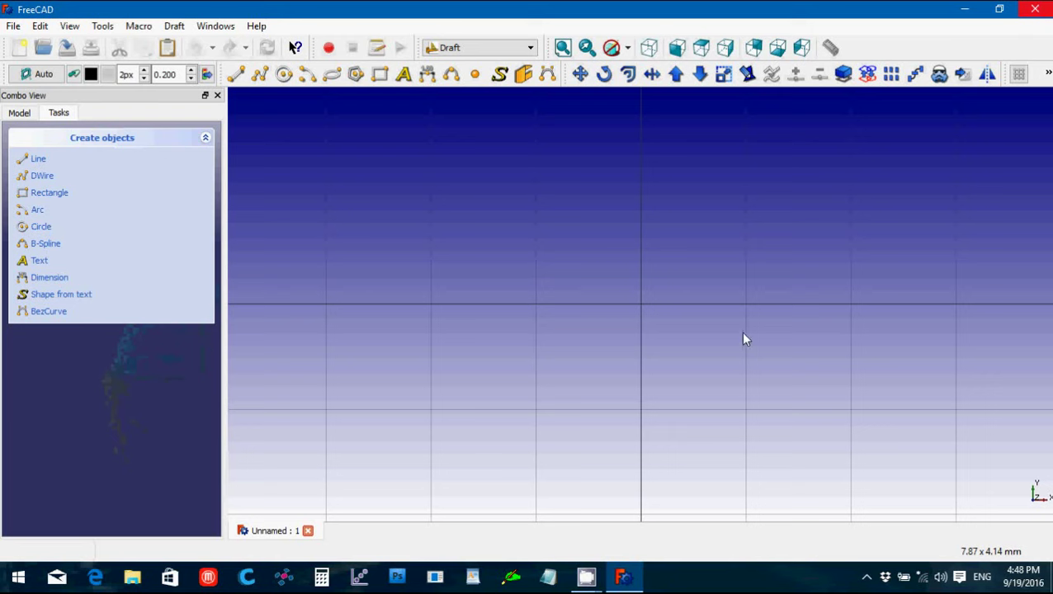
Zoom out and draw a filled Draft circle centred on the grid origin
scroll(743, 338, down, 2)
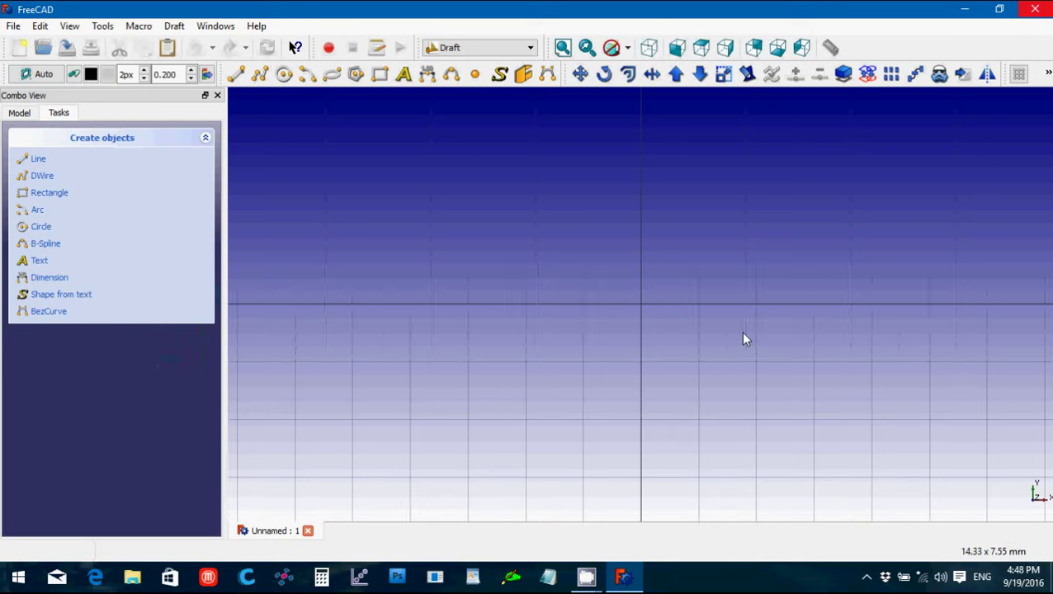
scroll(743, 339, down, 2)
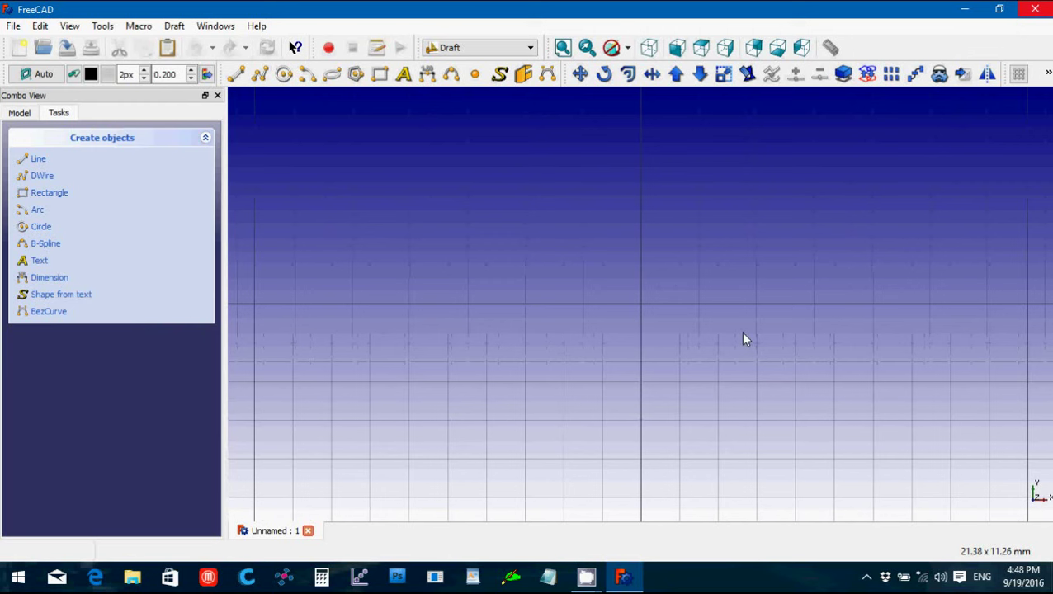
scroll(743, 338, down, 8)
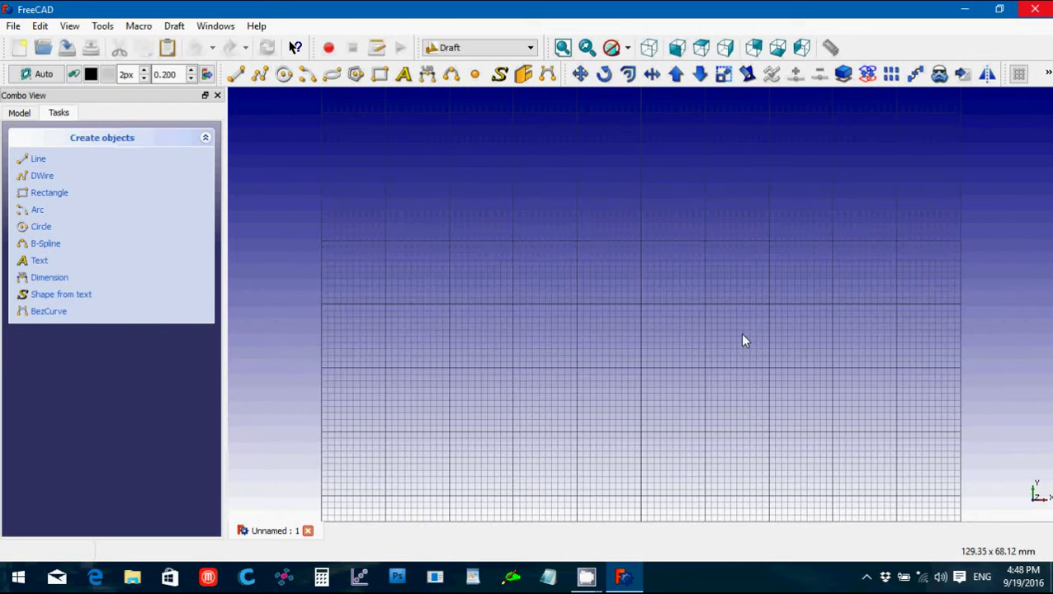
click(283, 74)
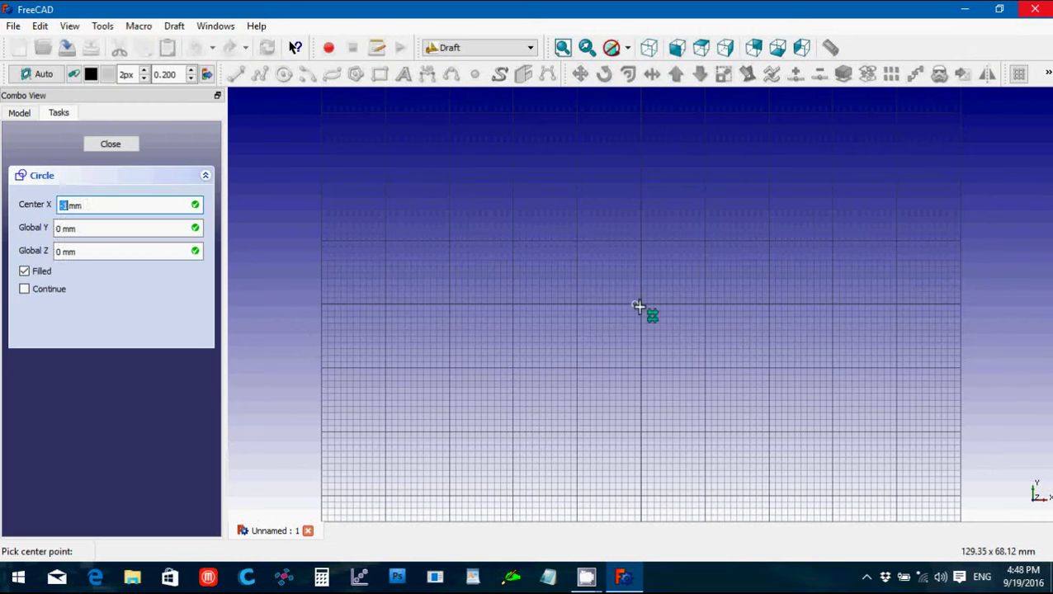
click(641, 304)
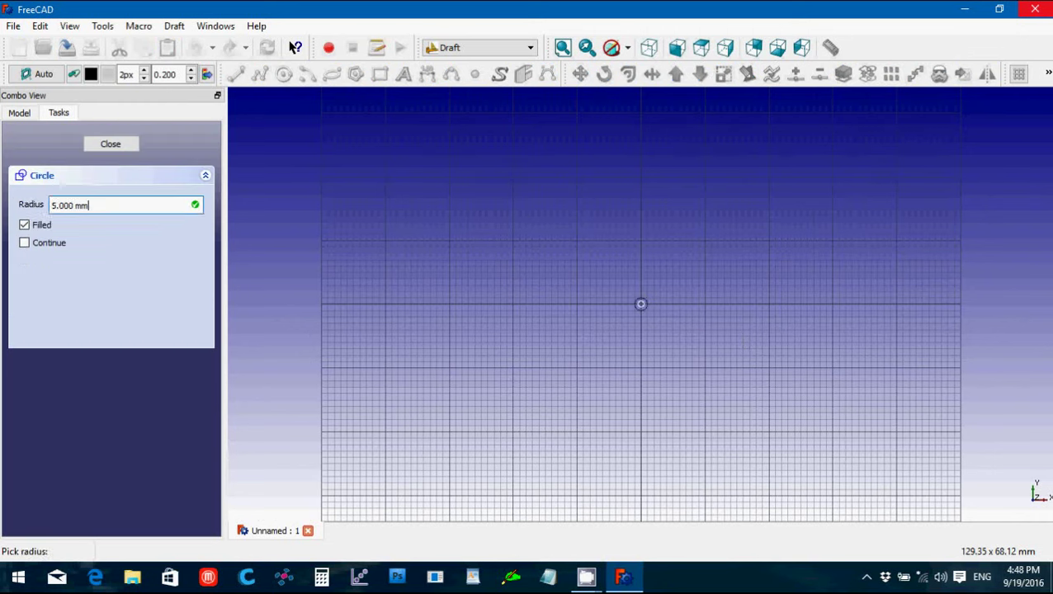
click(507, 202)
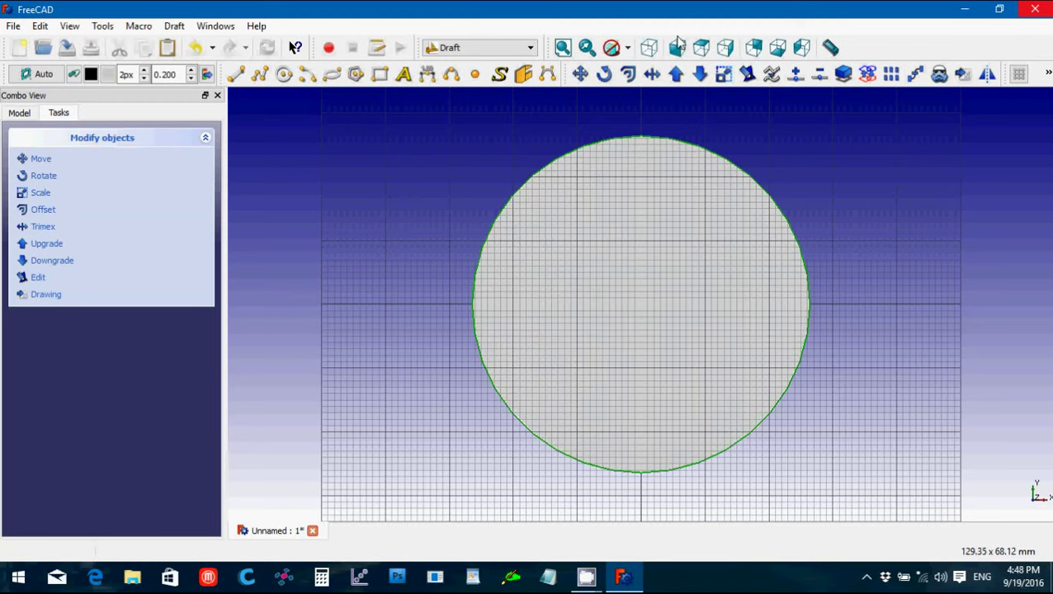
In axonometric view, extrude the circle upward about 53.889 mm with Trimex into a cylinder
click(649, 49)
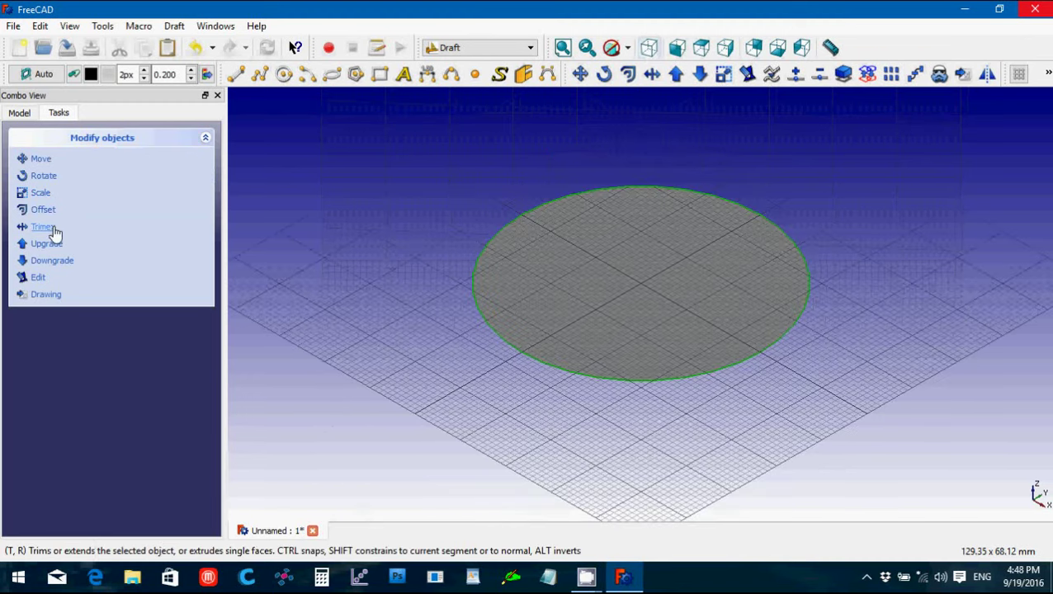
click(43, 227)
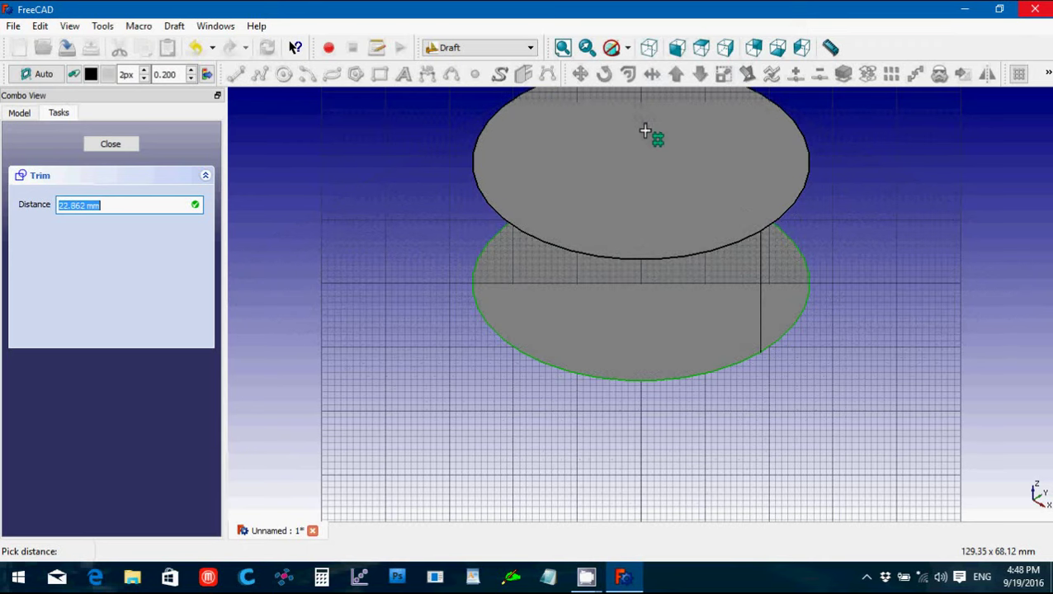
scroll(646, 138, down, 3)
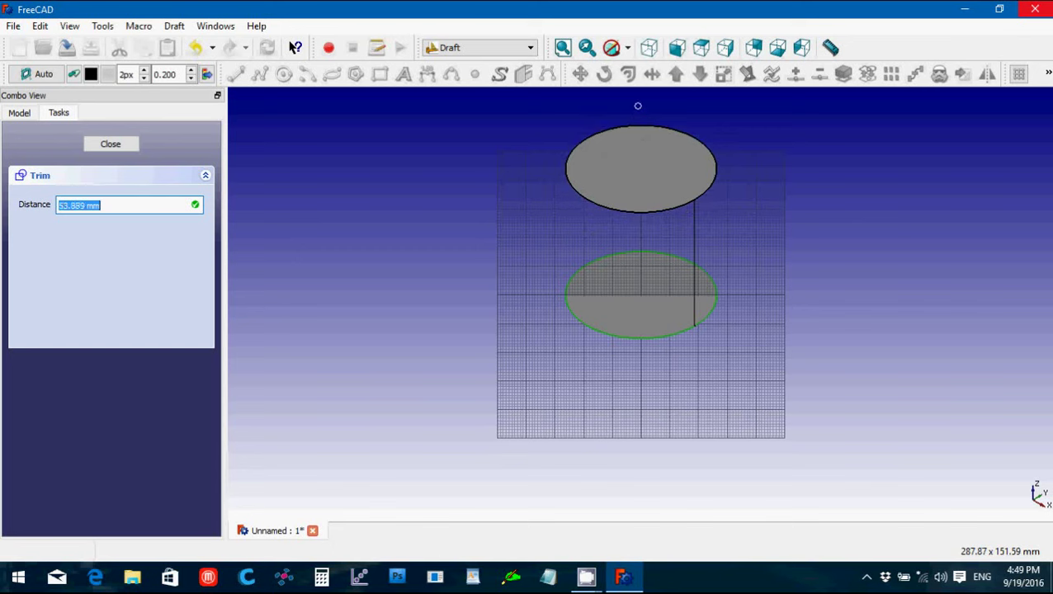
click(637, 106)
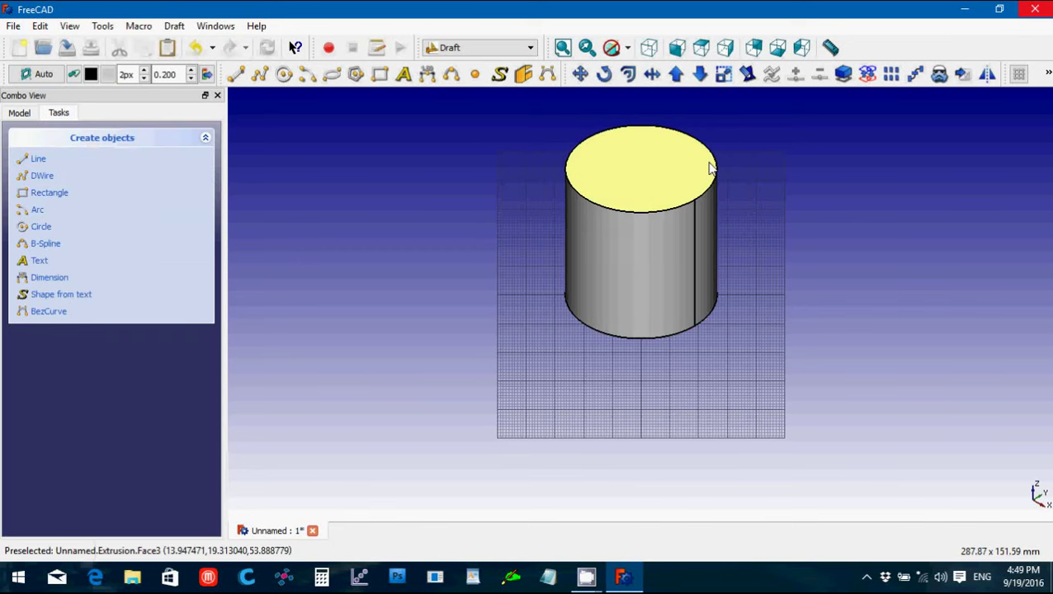
In top view, draw a filled 35 × 35 mm Draft rectangle left of the cylinder
click(20, 113)
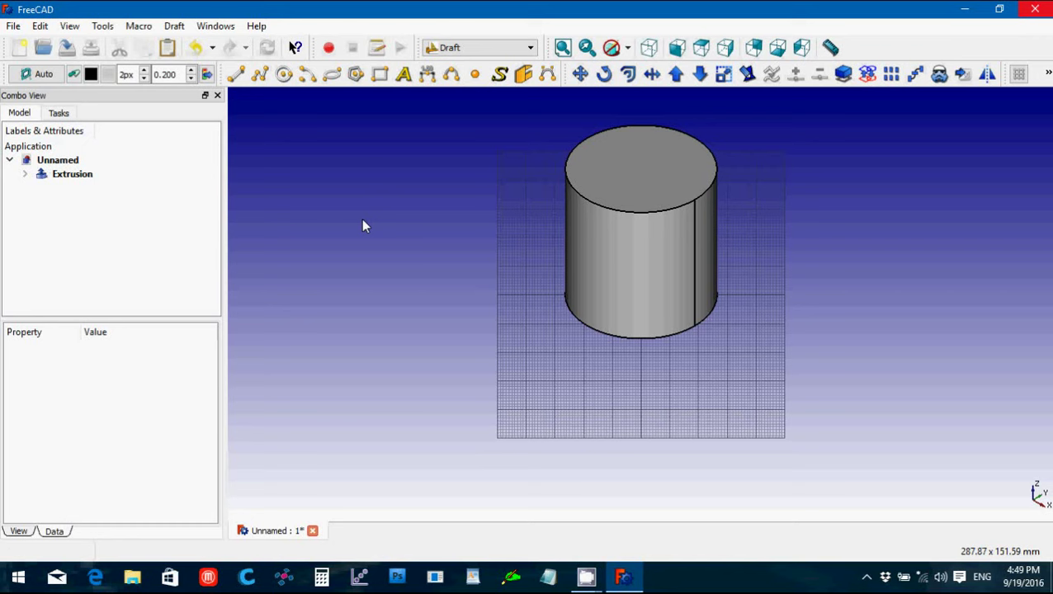
click(703, 49)
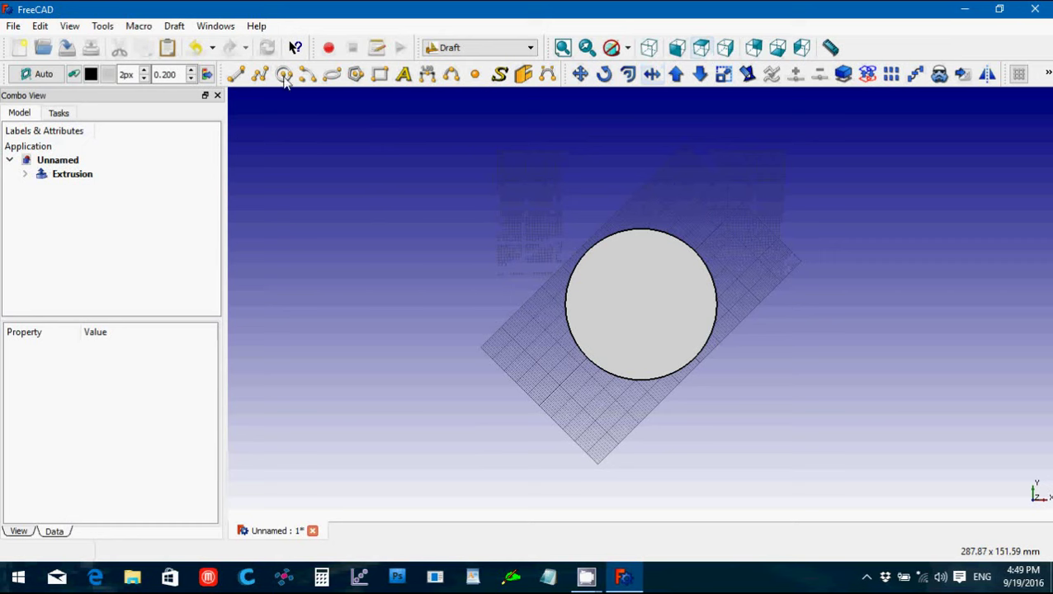
click(380, 75)
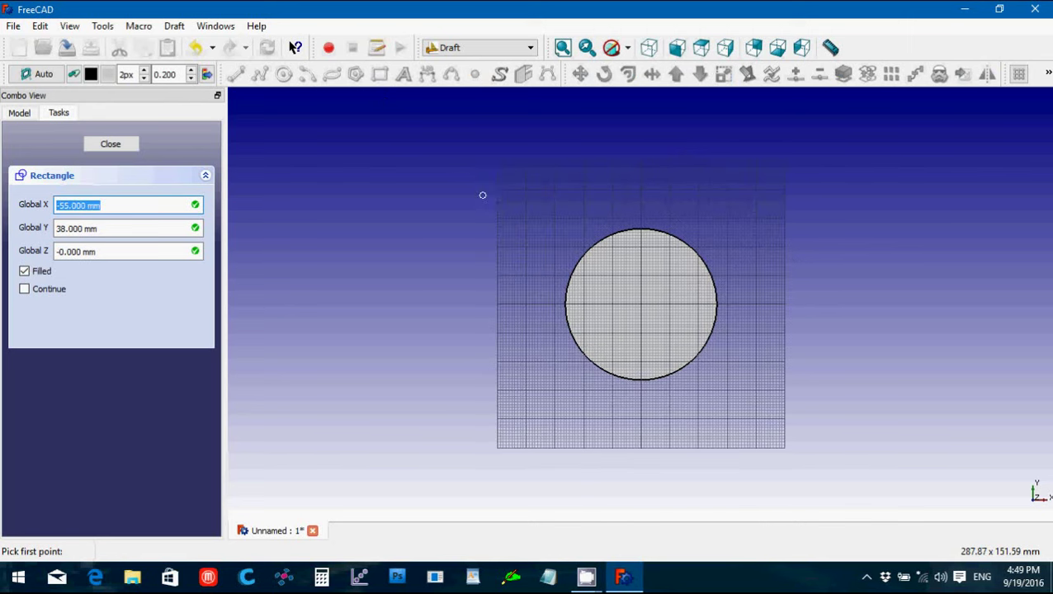
click(435, 180)
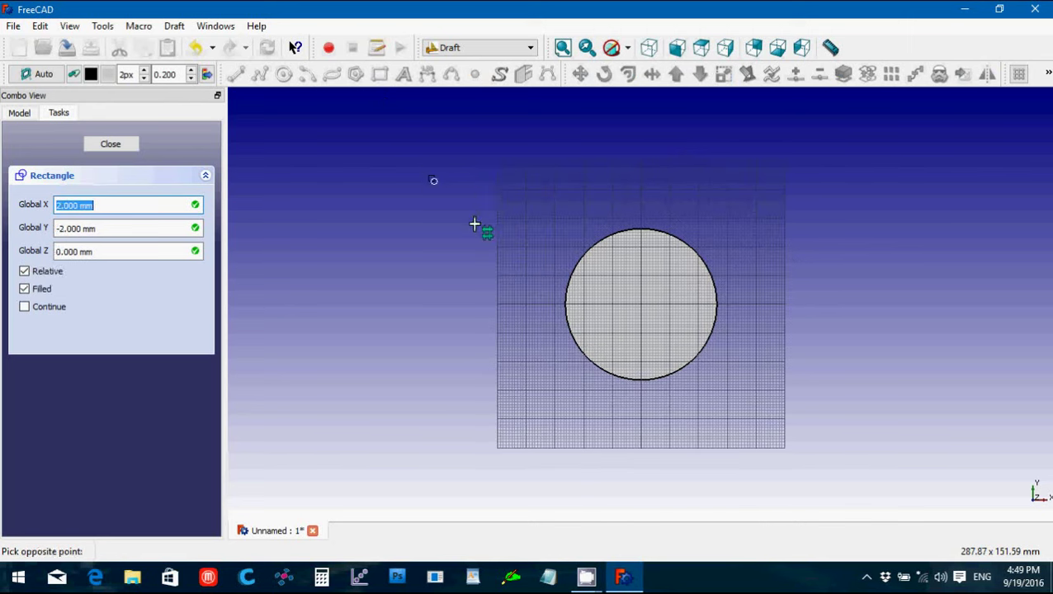
click(530, 275)
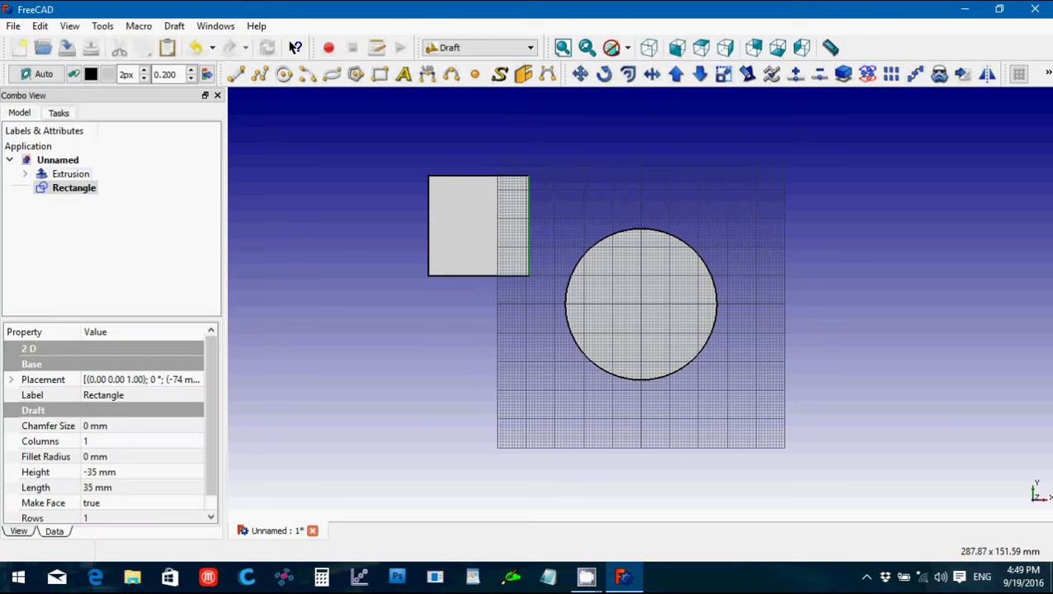
Return to axonometric view and hide the cylinder Extrusion
click(651, 48)
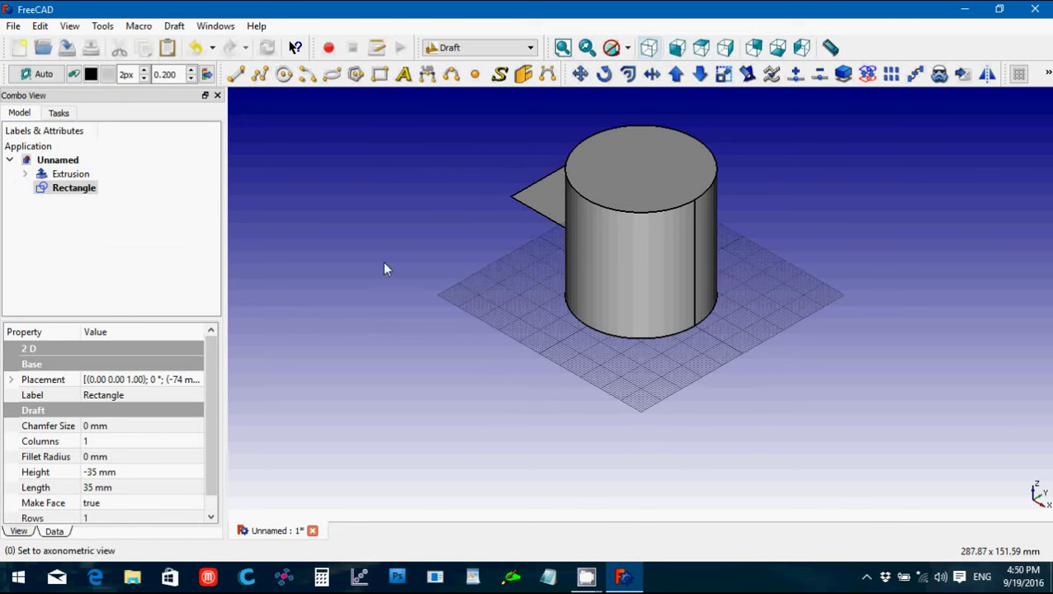
click(79, 176)
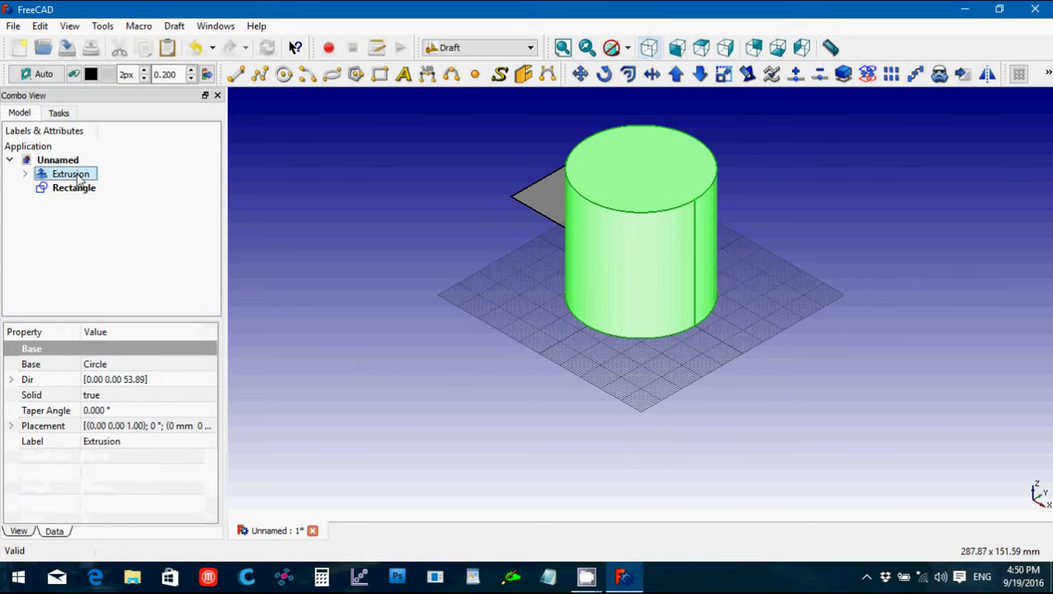
key(space)
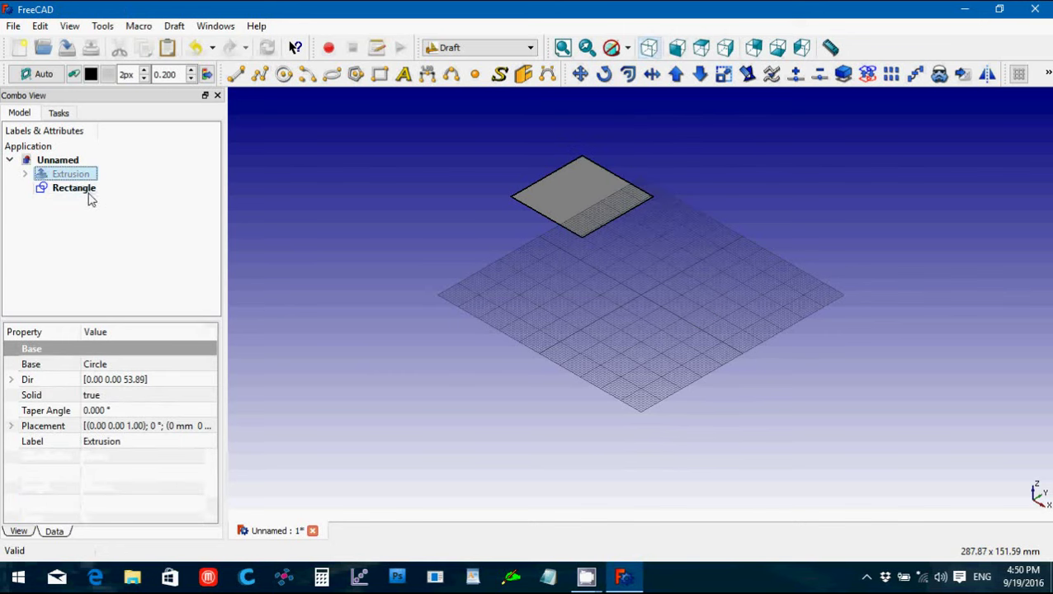
Extrude the square about 75.93 mm upward with Trimex into a box
click(87, 192)
click(316, 228)
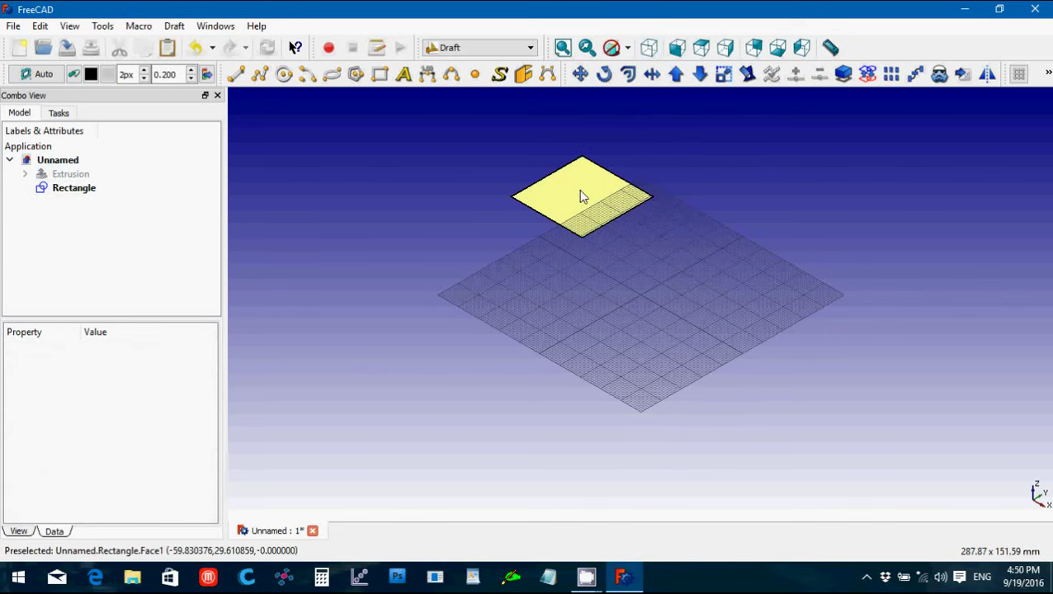
click(580, 196)
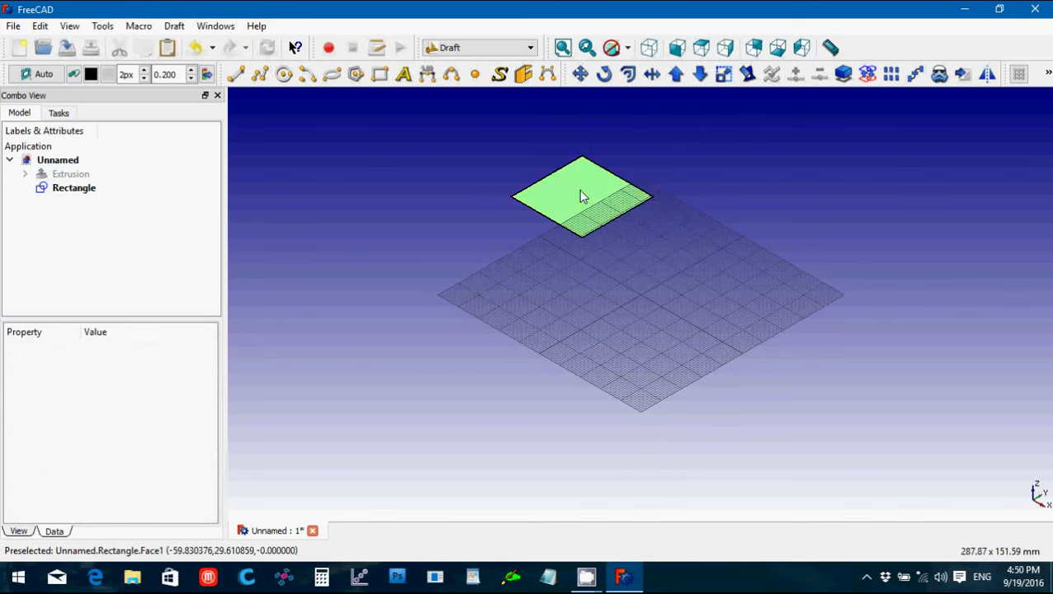
click(652, 74)
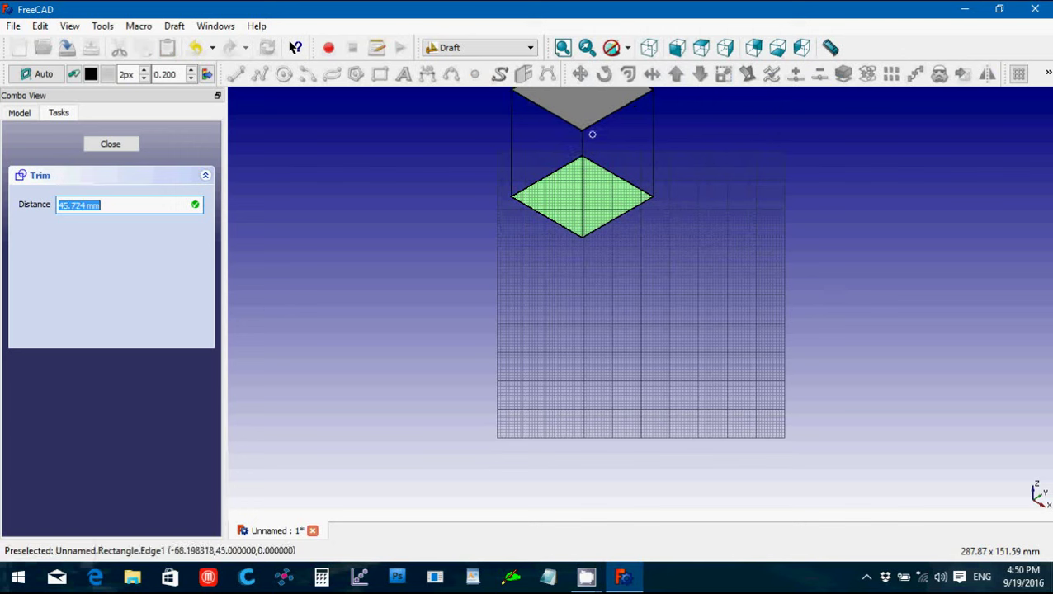
scroll(601, 165, down, 2)
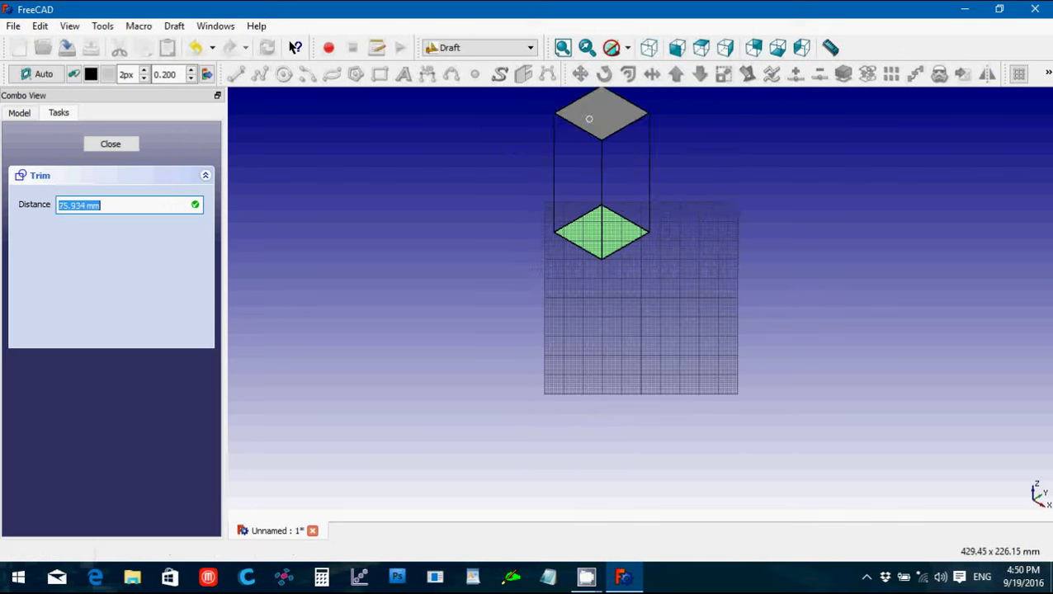
click(590, 118)
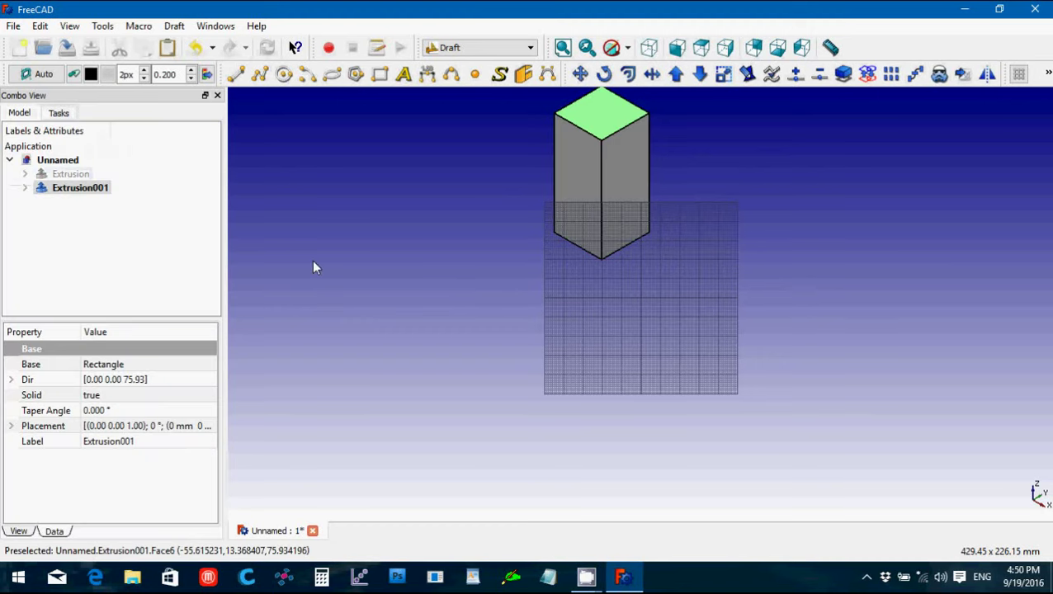
Hide the new box Extrusion001 and clear the selection
click(314, 267)
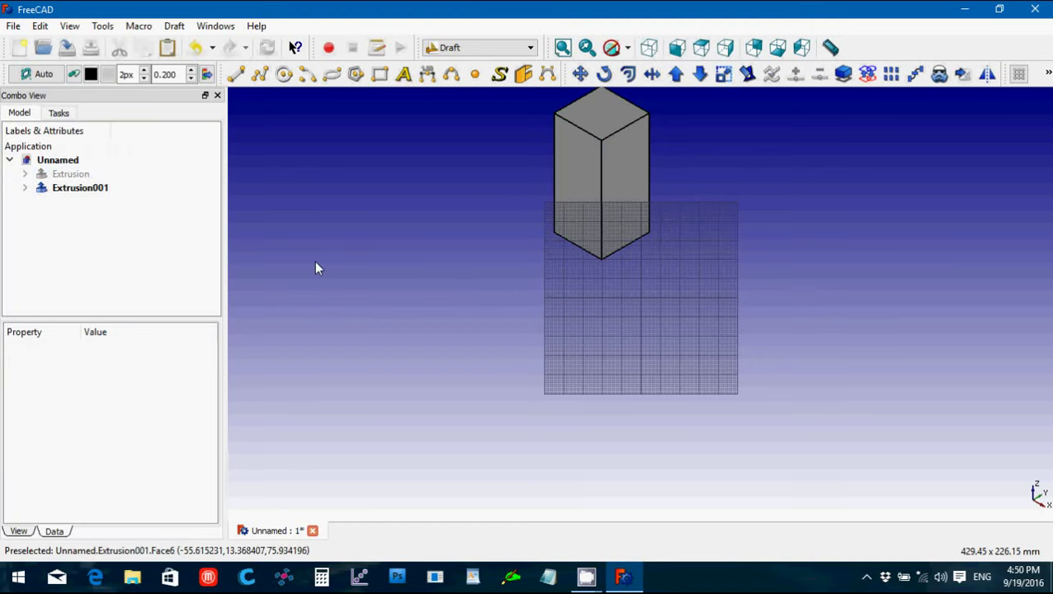
click(77, 195)
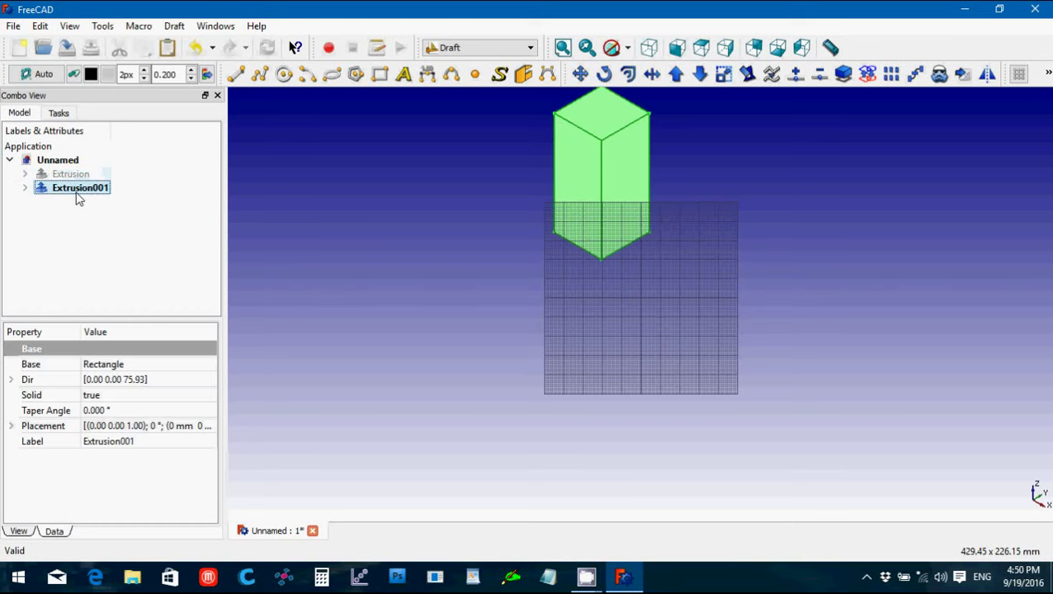
key(space)
click(312, 200)
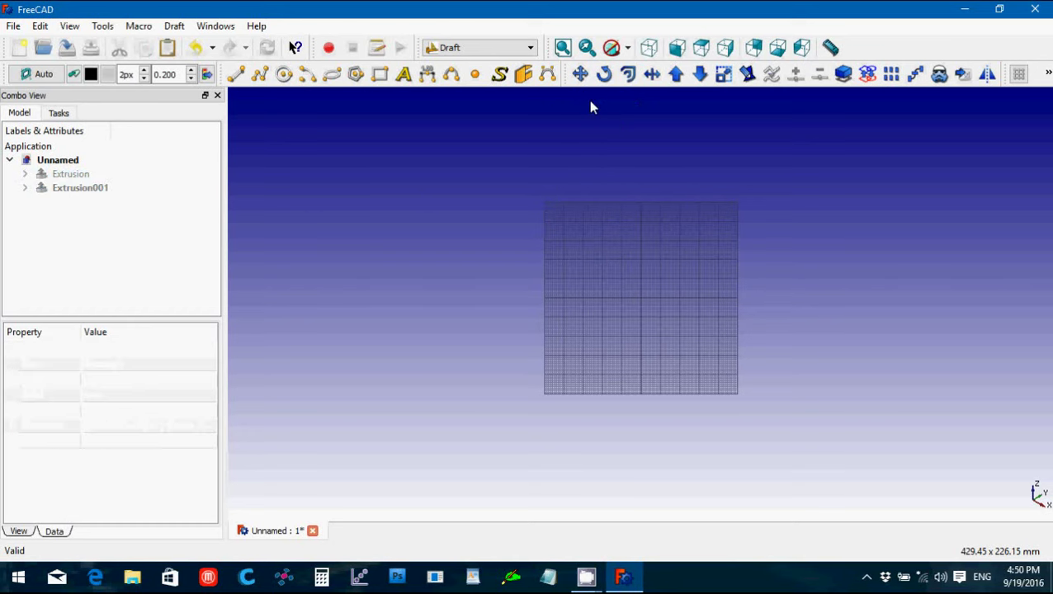
In top view, draw a filled 3-sided Draft polygon of radius 32.7567 mm right of the grid
click(677, 47)
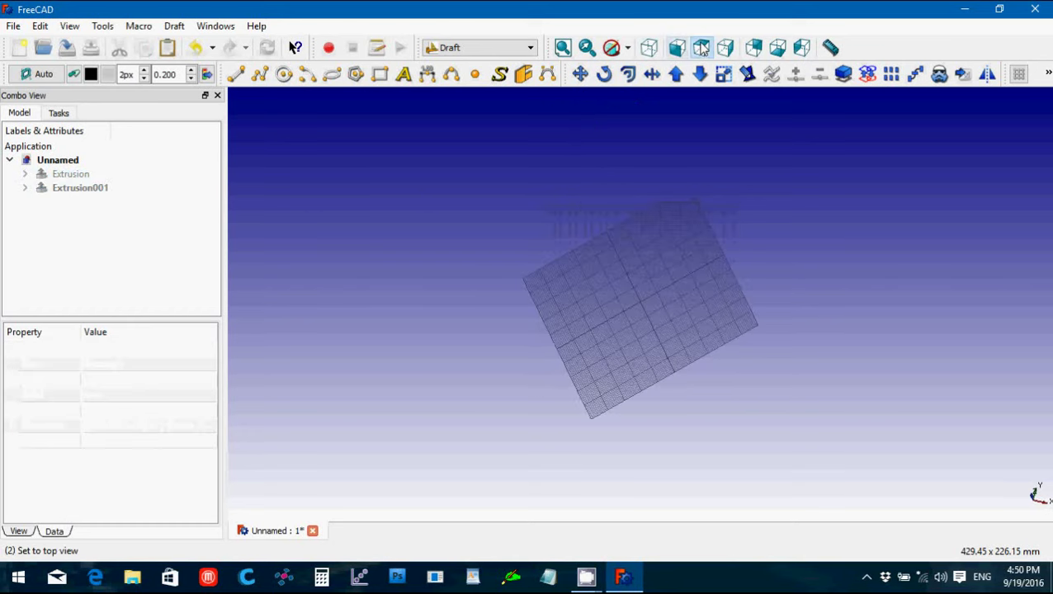
click(357, 75)
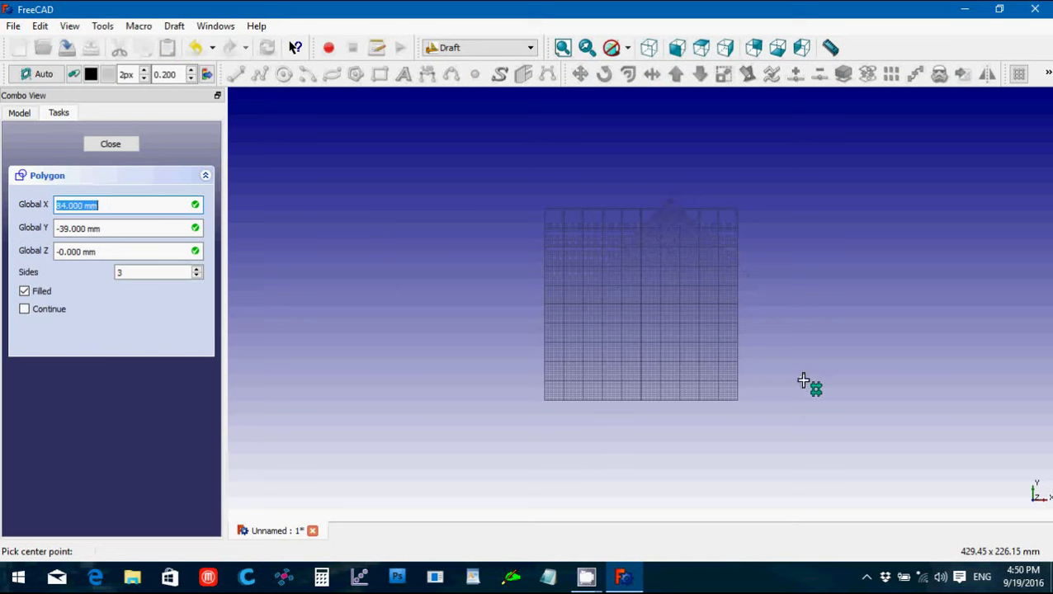
click(820, 302)
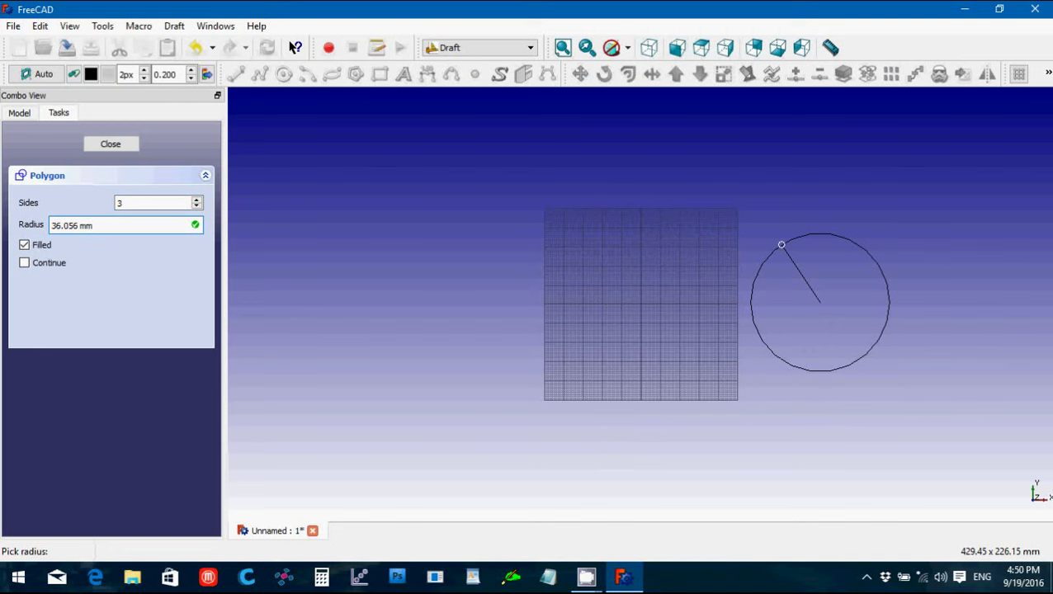
click(787, 248)
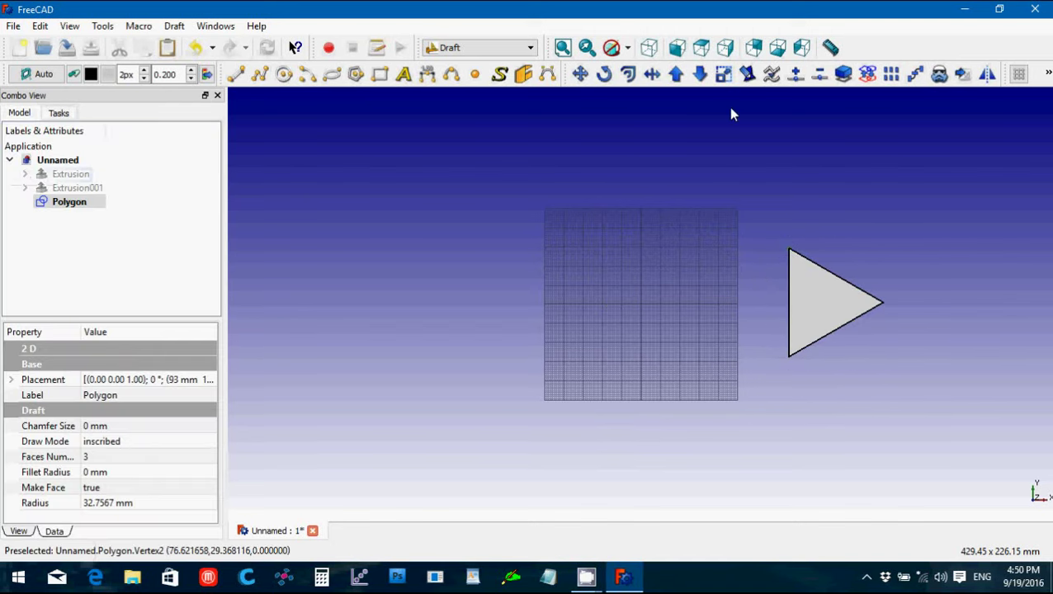
click(649, 47)
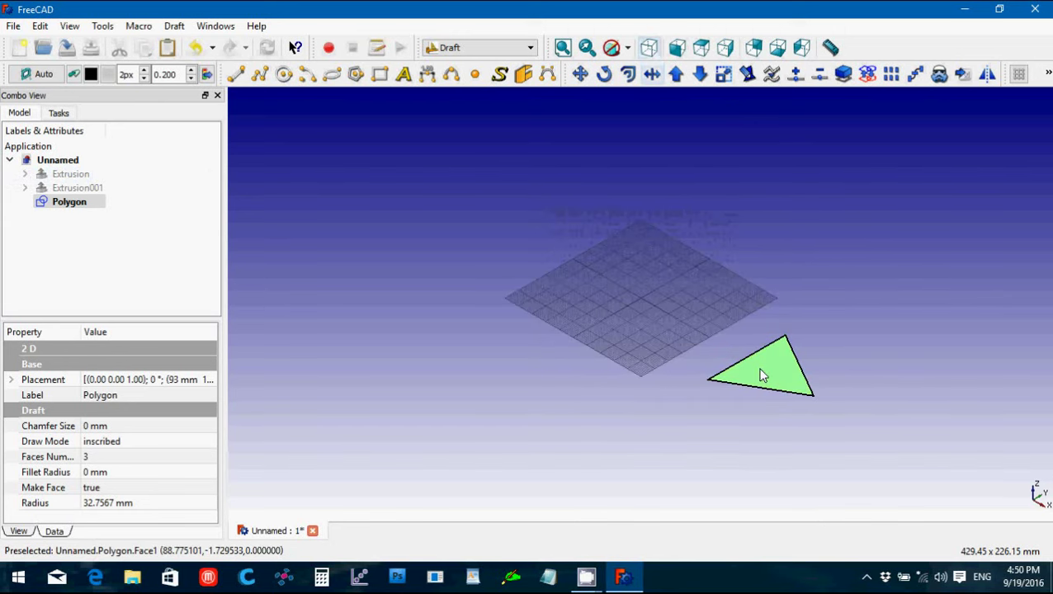
click(652, 75)
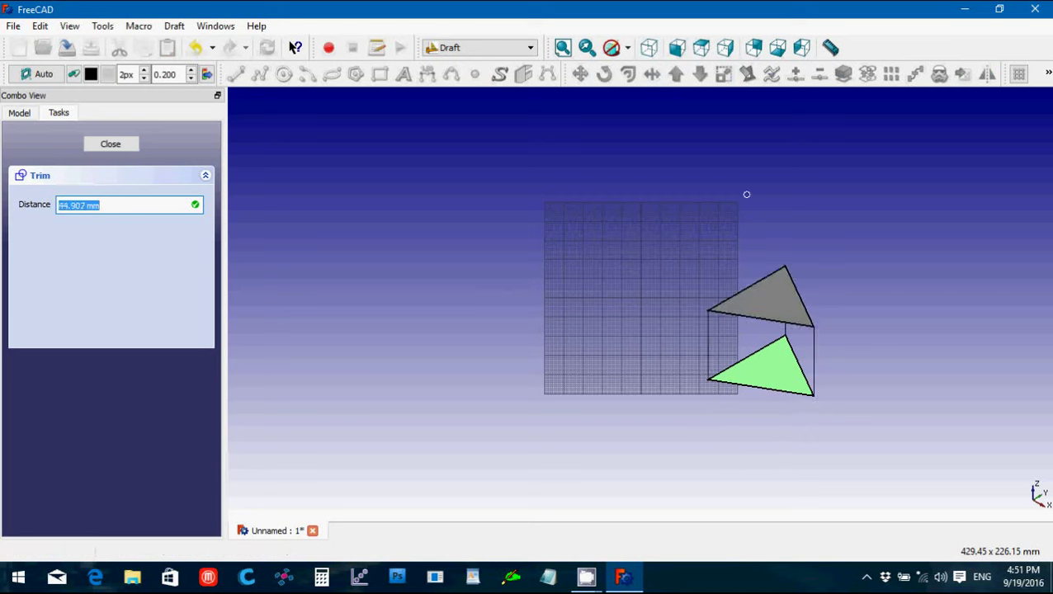
Set the triangle prism Extrusion002 to 54.71 mm high and unhide the box and cylinder
click(747, 169)
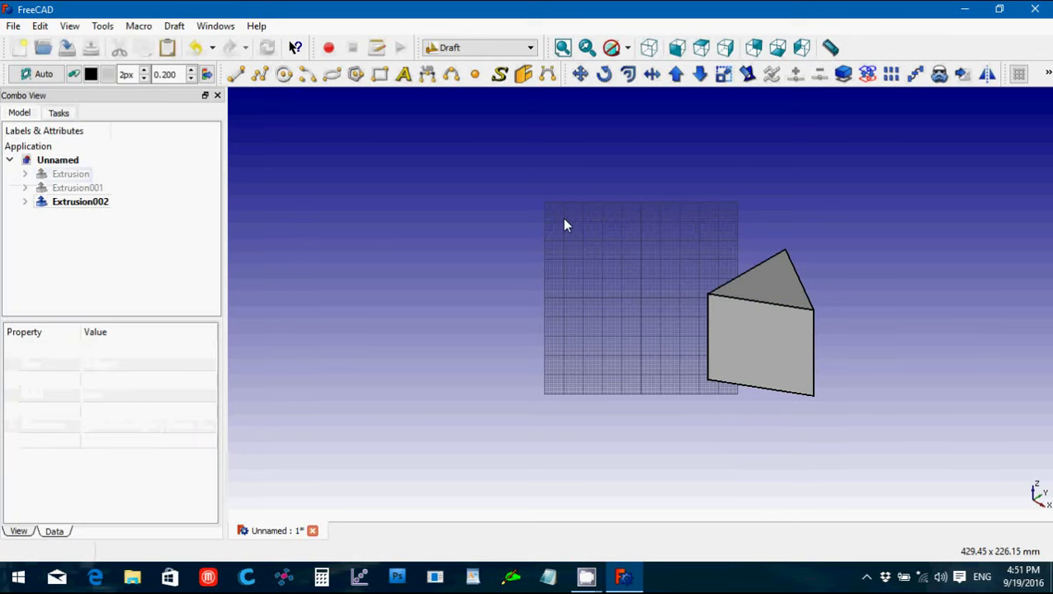
click(93, 188)
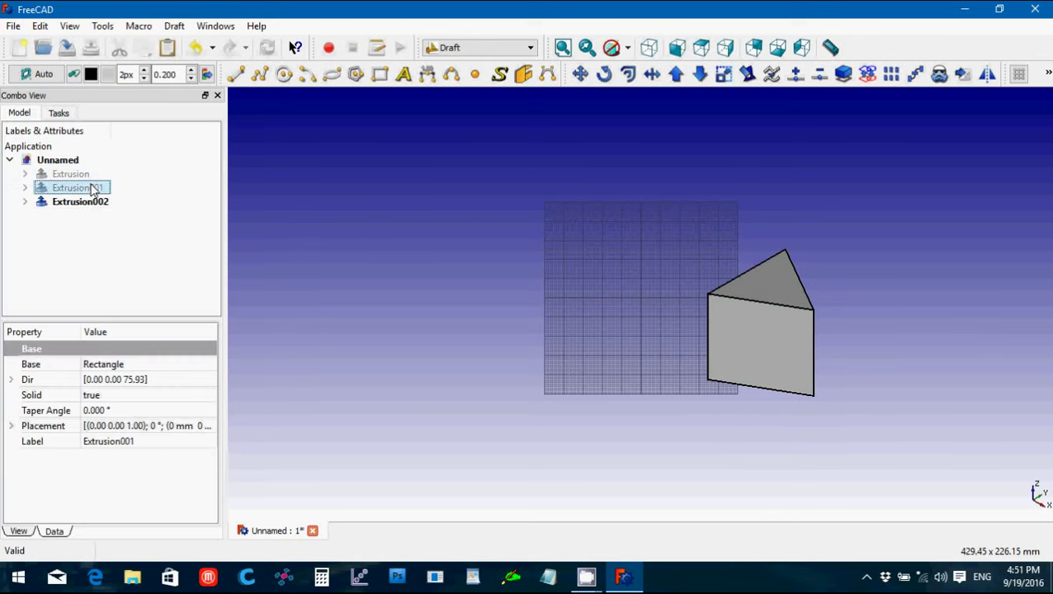
key(space)
click(71, 174)
key(space)
click(541, 333)
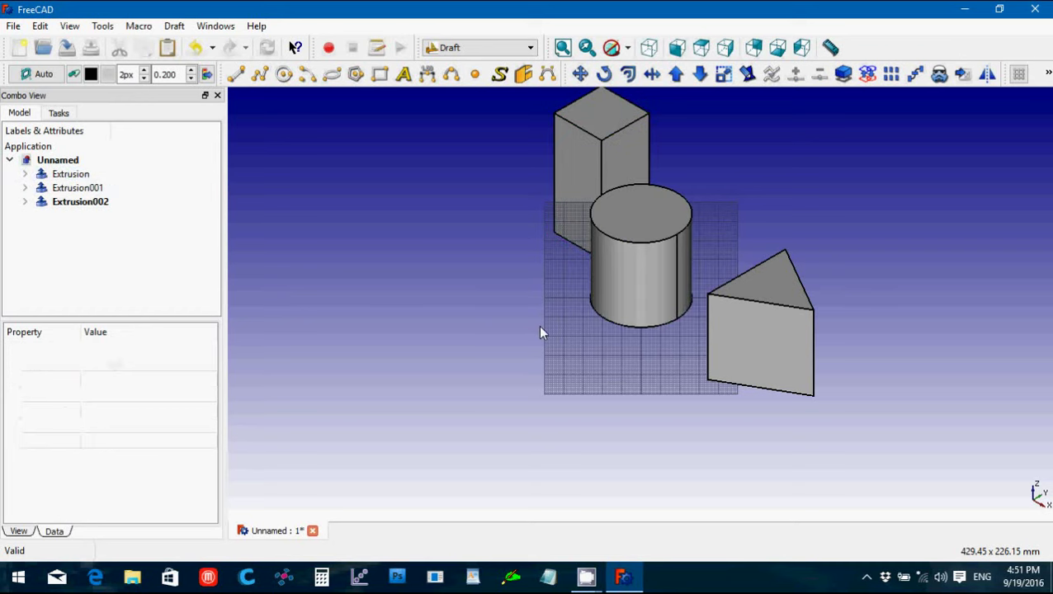
In top view, draw a filled 6-sided polygon of radius about 49.497 mm below the circle
click(701, 47)
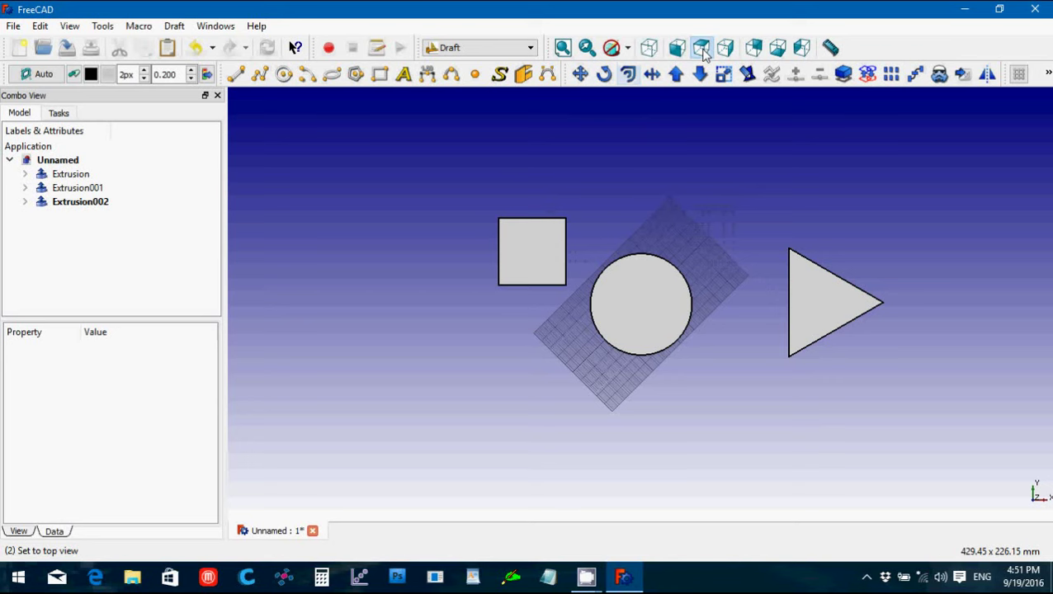
click(356, 75)
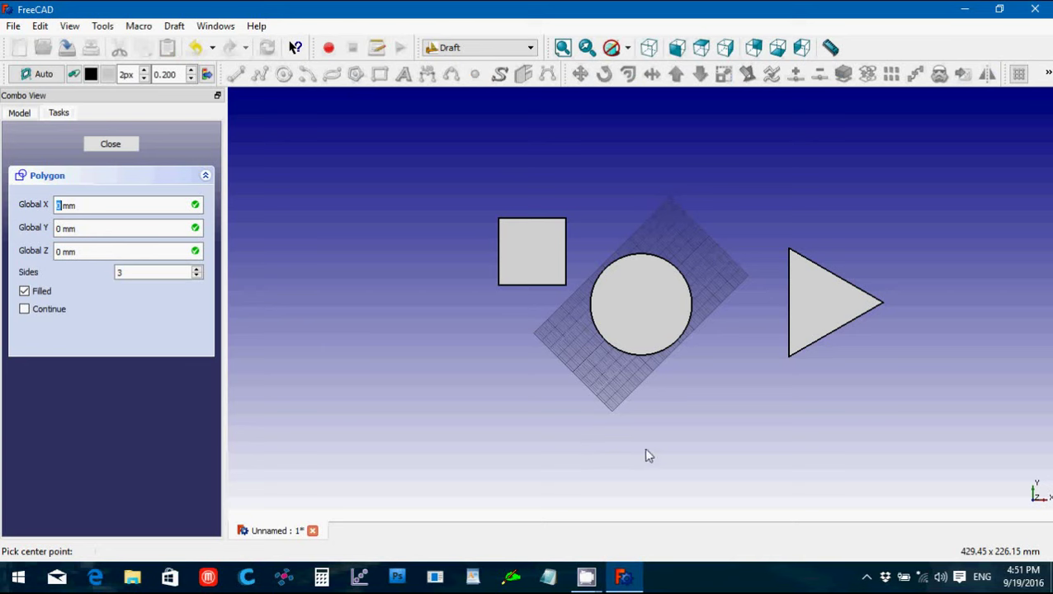
double_click(129, 275)
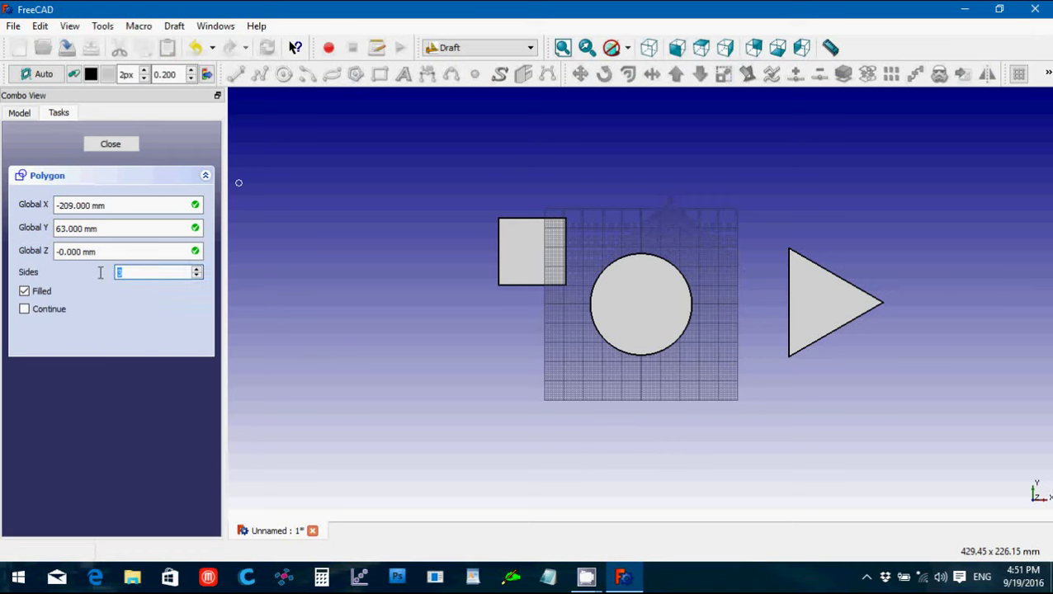
text(5)
key(BackSpace)
text(6)
click(680, 475)
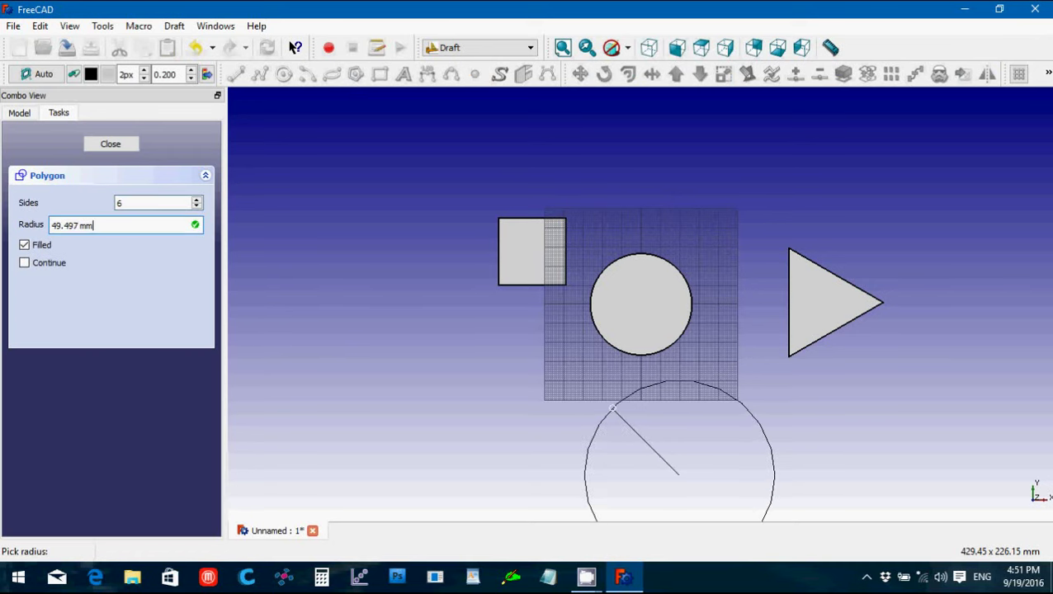
click(760, 424)
scroll(761, 424, down, 3)
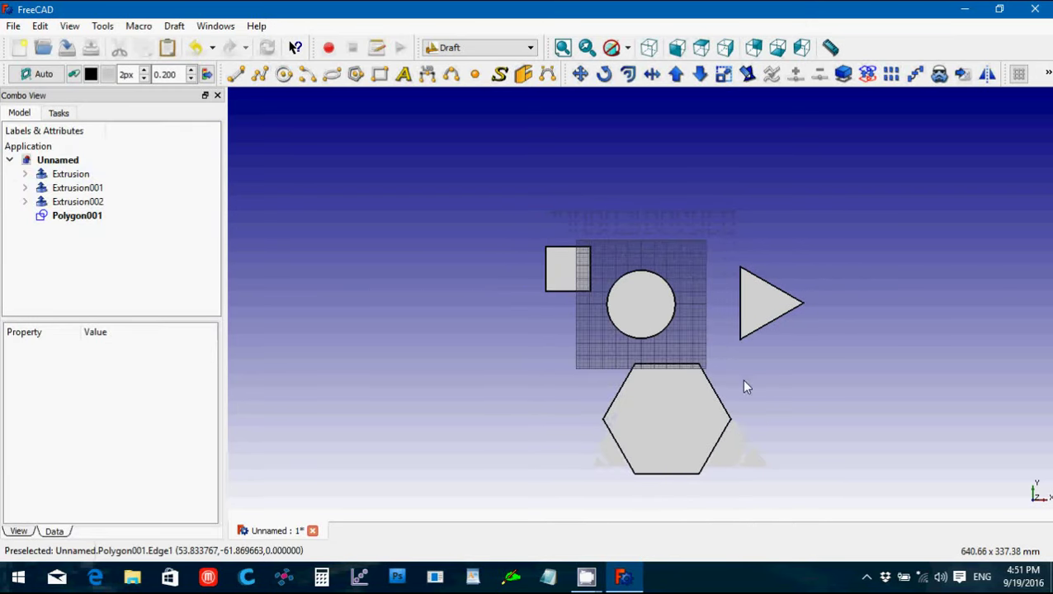
Extrude the hexagon about 108.59 mm downward with Trimex into prism Extrusion003
click(649, 47)
click(578, 361)
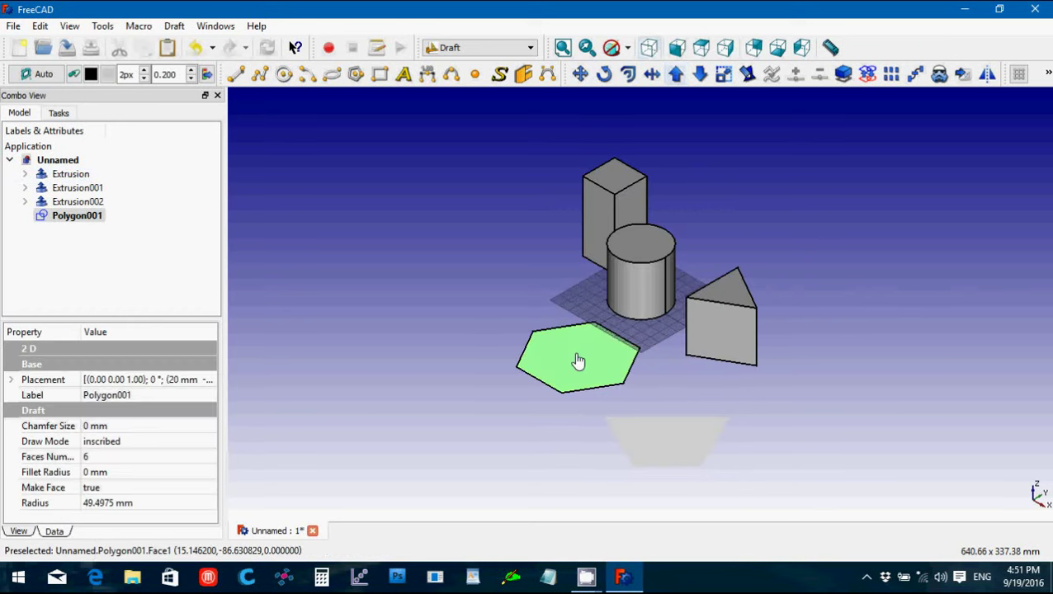
click(653, 76)
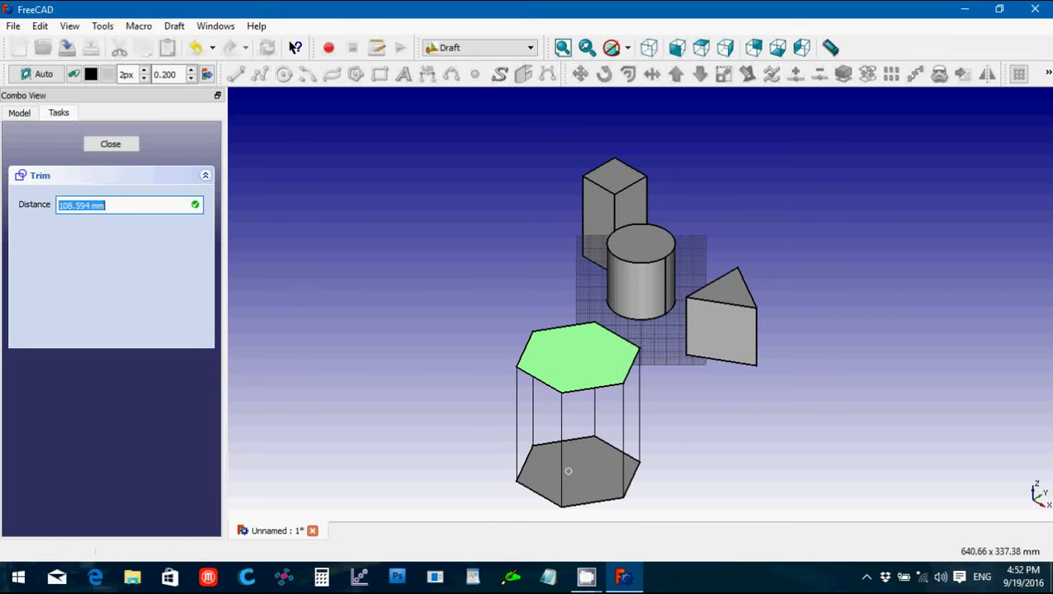
click(568, 471)
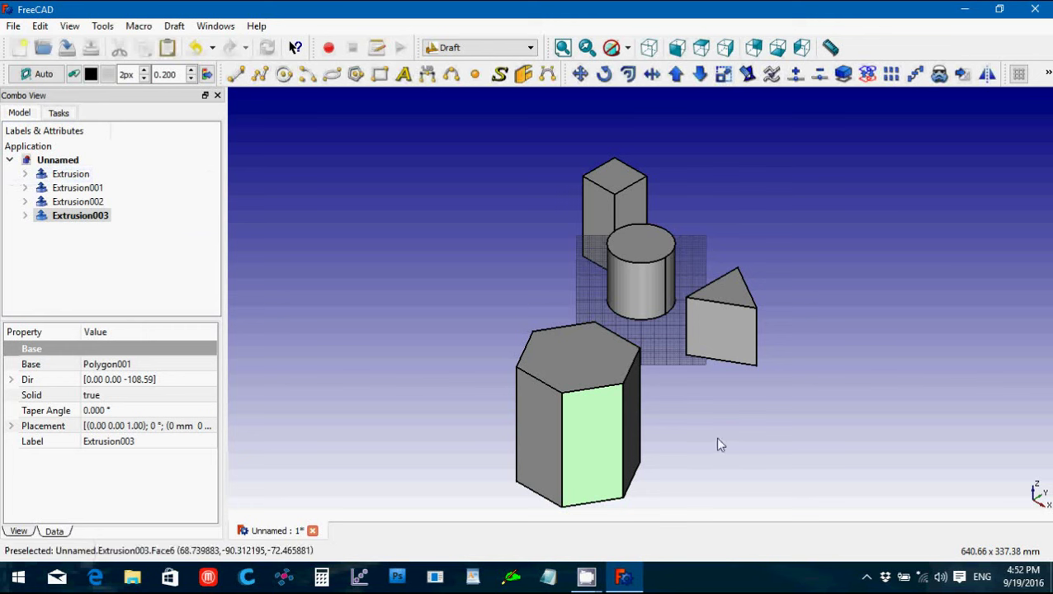
Check the hexagonal prism from front, axonometric and top views
click(677, 48)
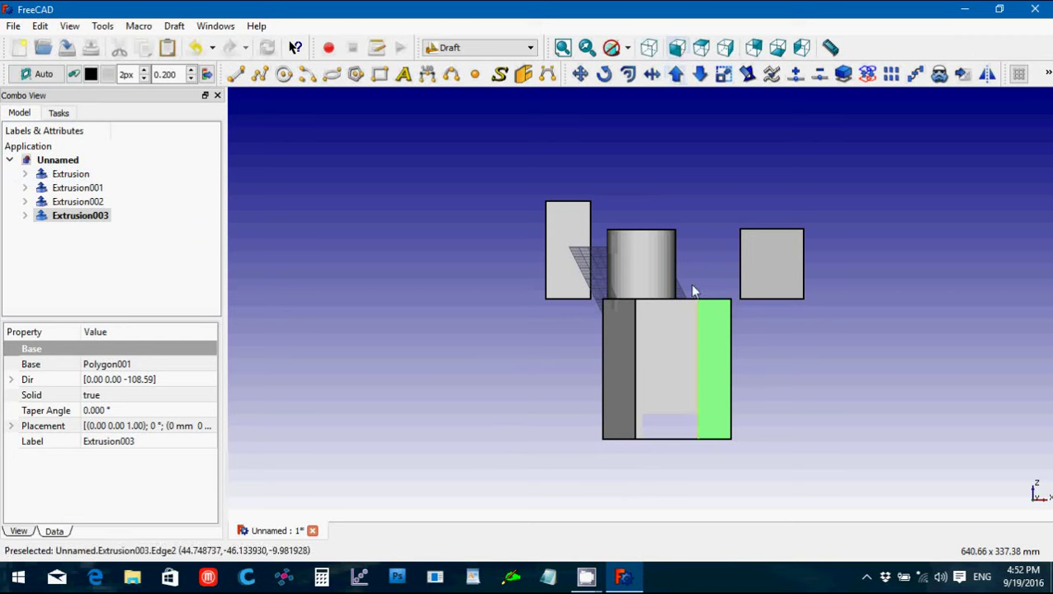
click(648, 47)
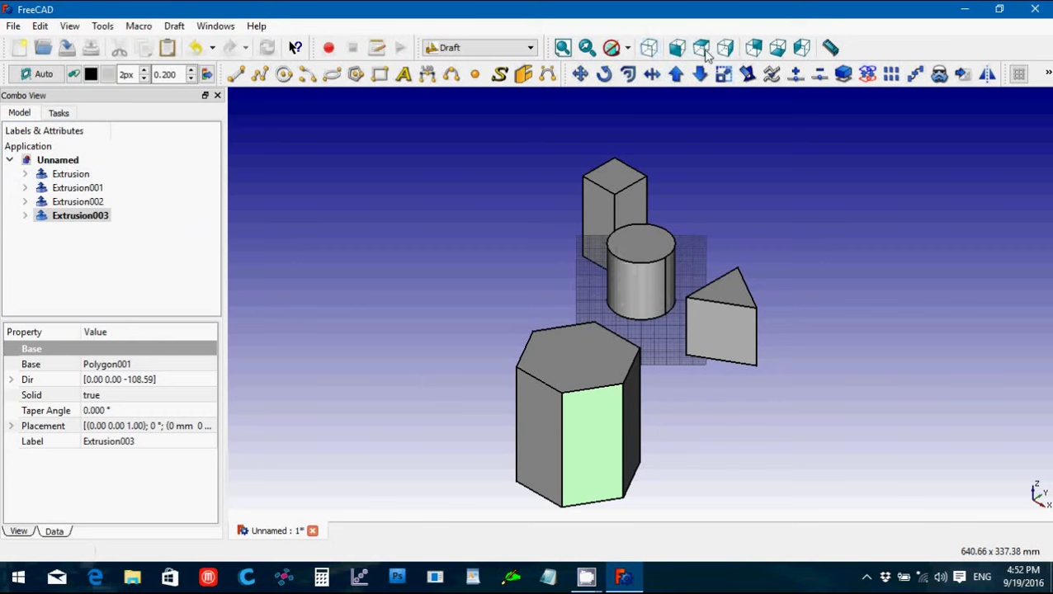
click(701, 48)
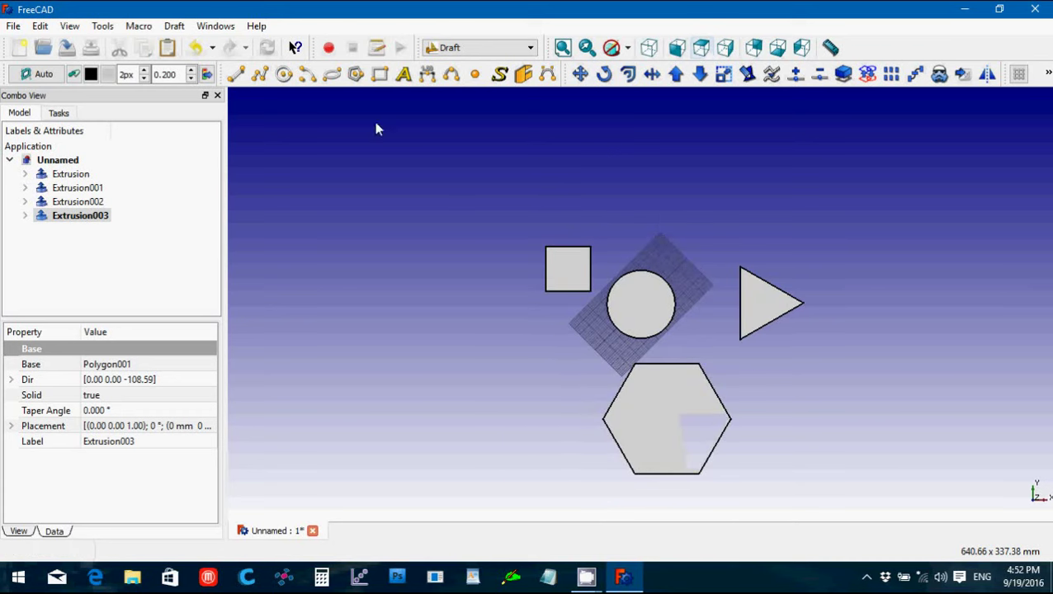
click(259, 74)
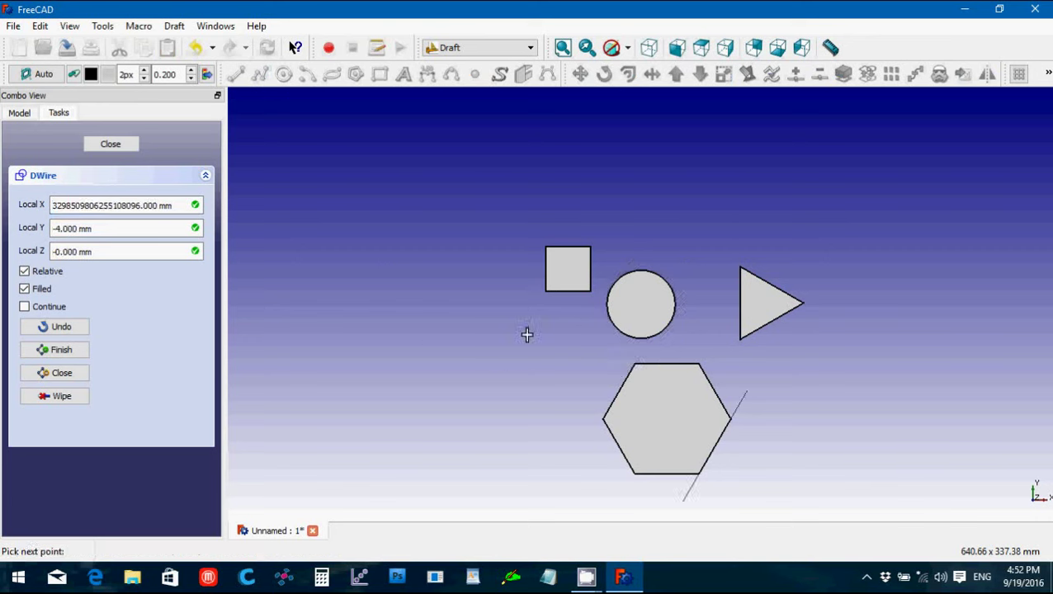
double_click(534, 391)
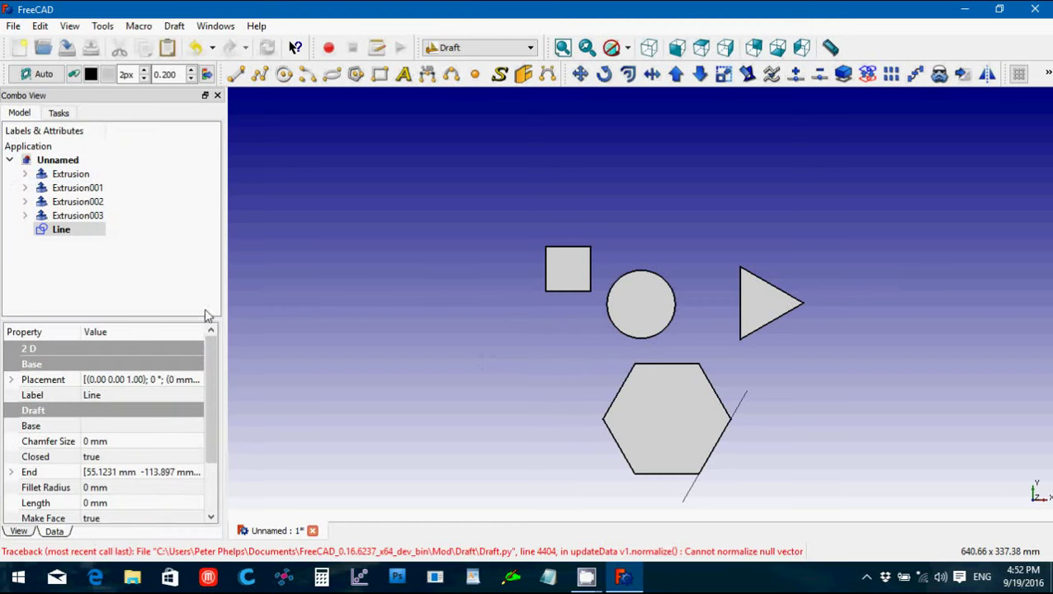
click(71, 231)
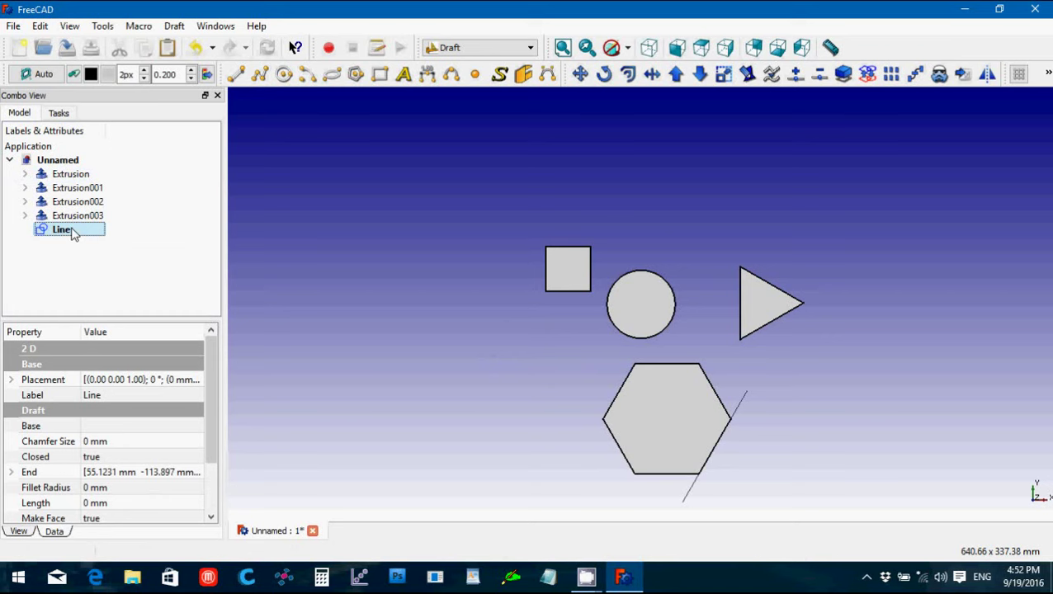
key(Delete)
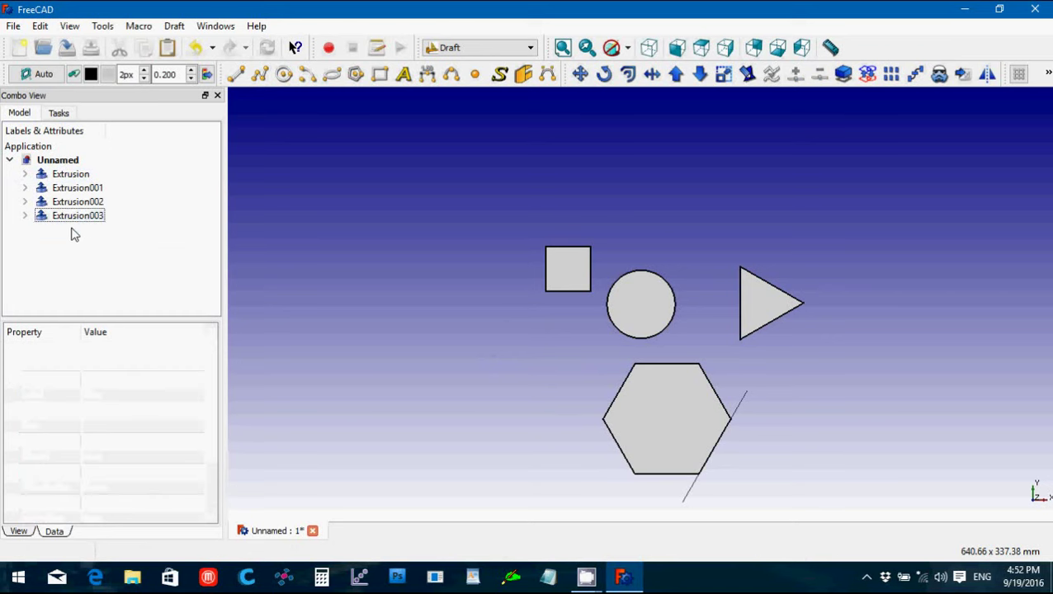
click(260, 75)
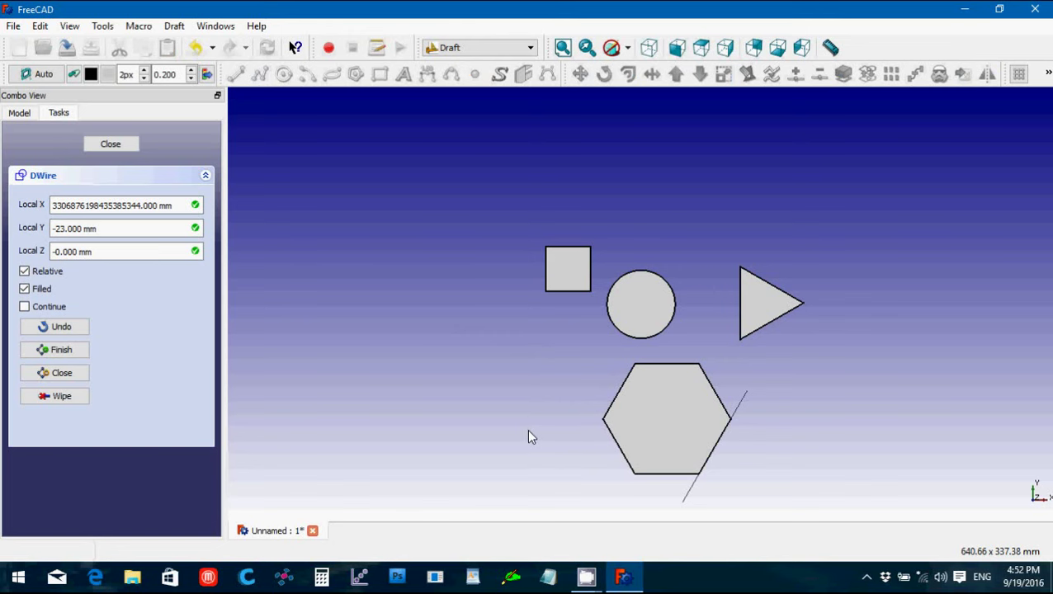
key(Escape)
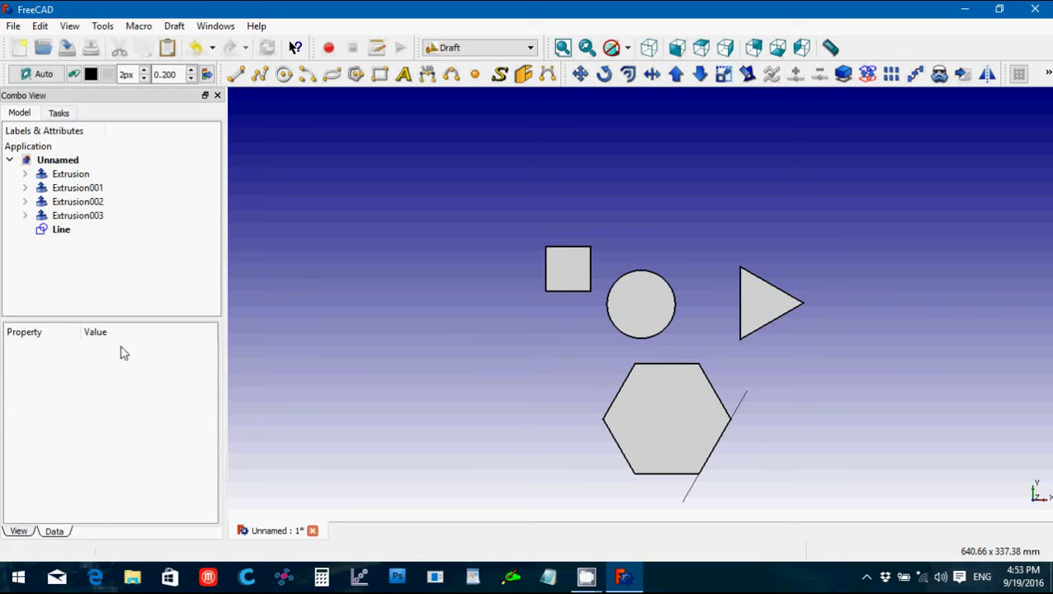
click(46, 231)
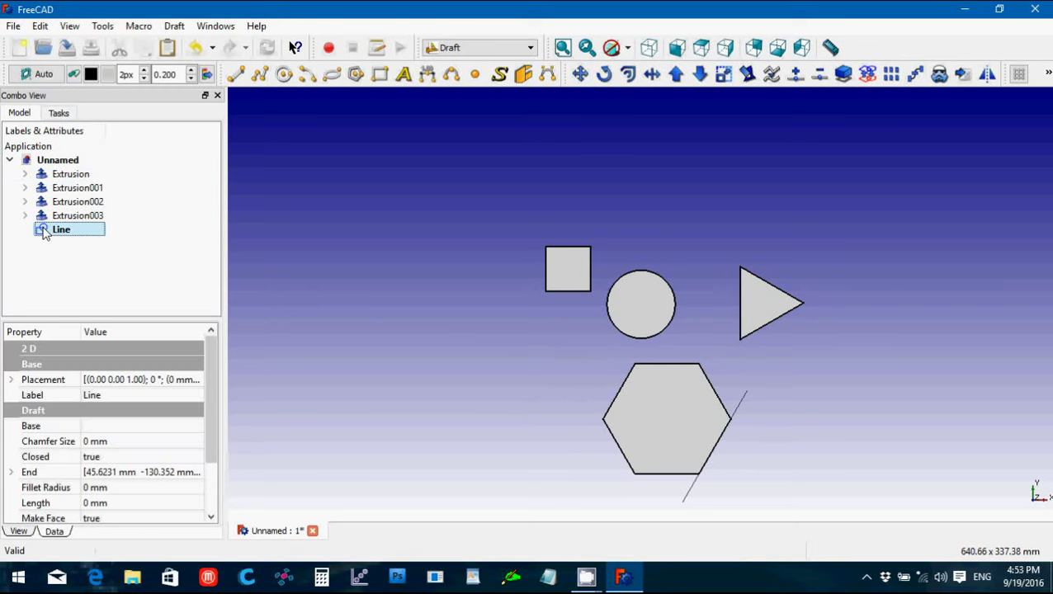
key(Delete)
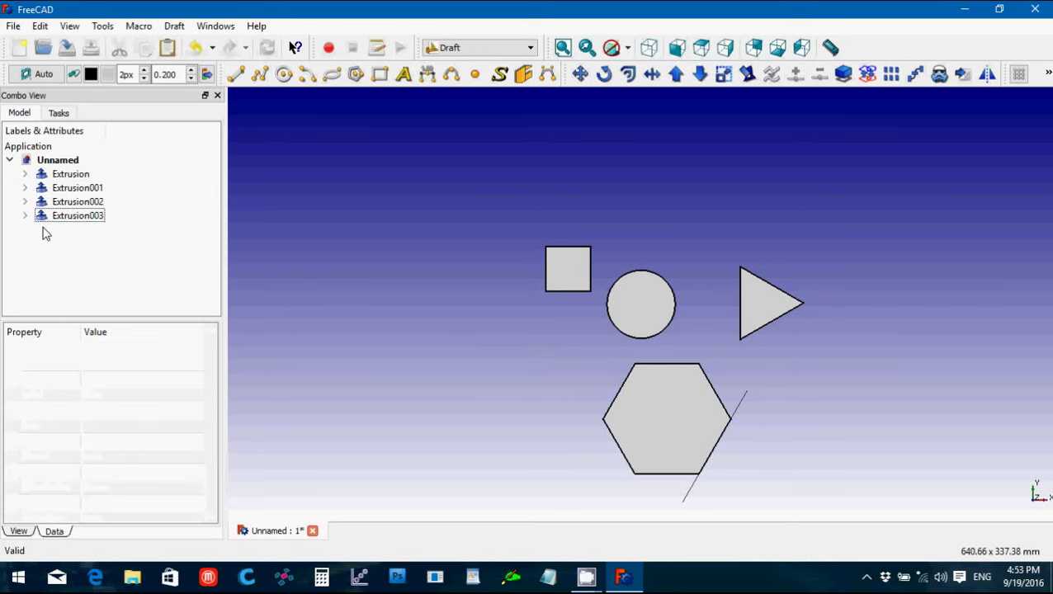
Abandon the started ellipse and set the Draft working plane to XY via SelectPlane
click(332, 75)
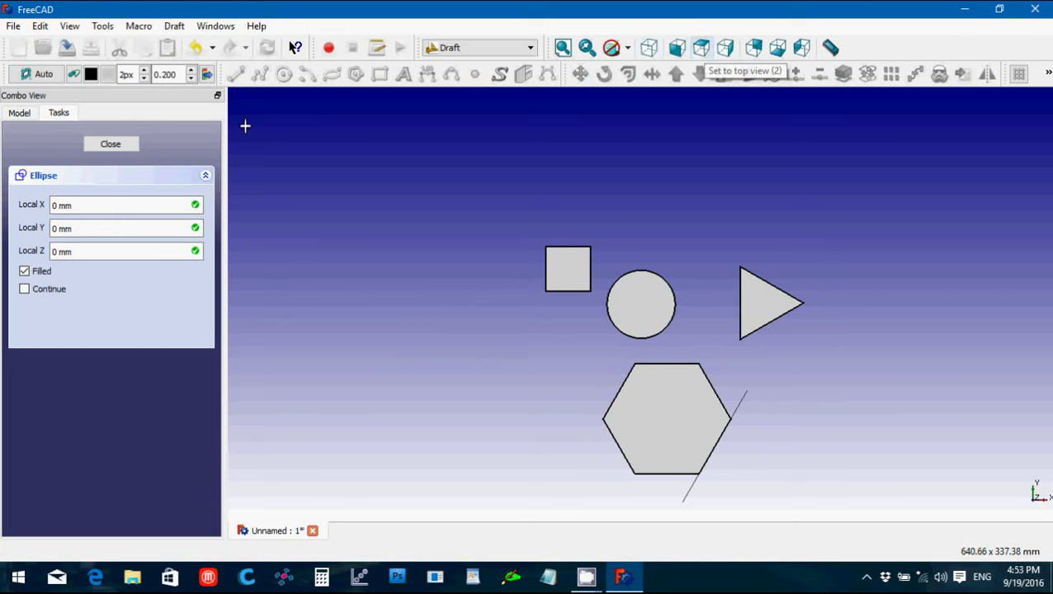
click(111, 144)
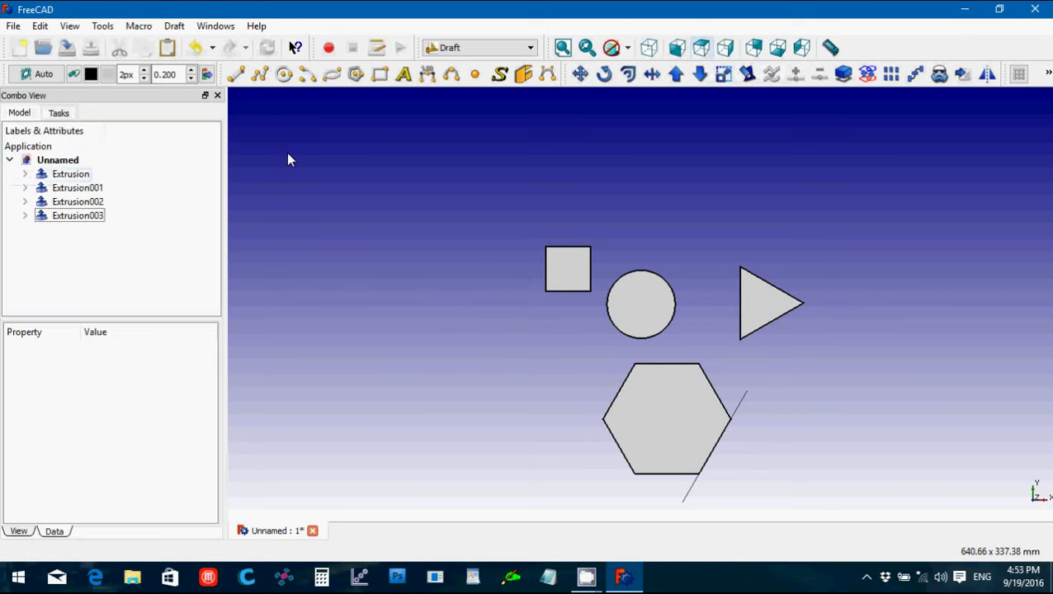
click(175, 26)
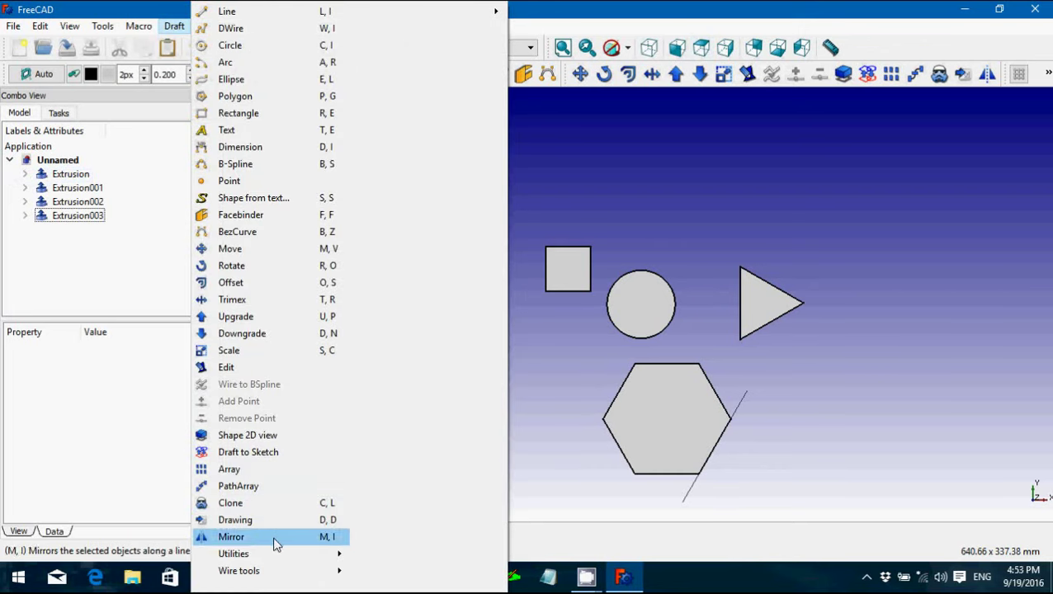
mouse_move(283, 557)
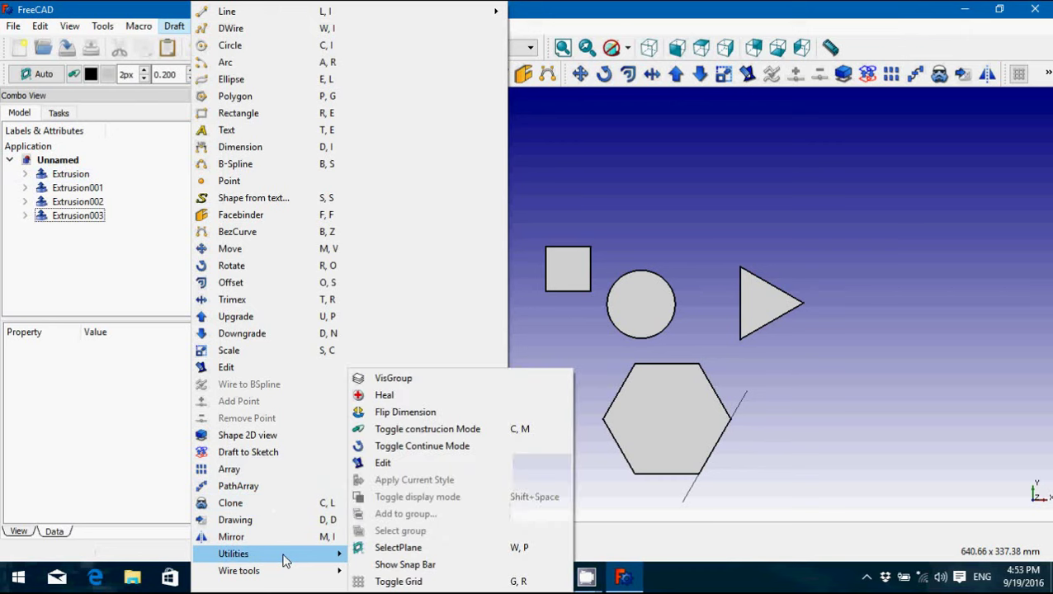
click(396, 548)
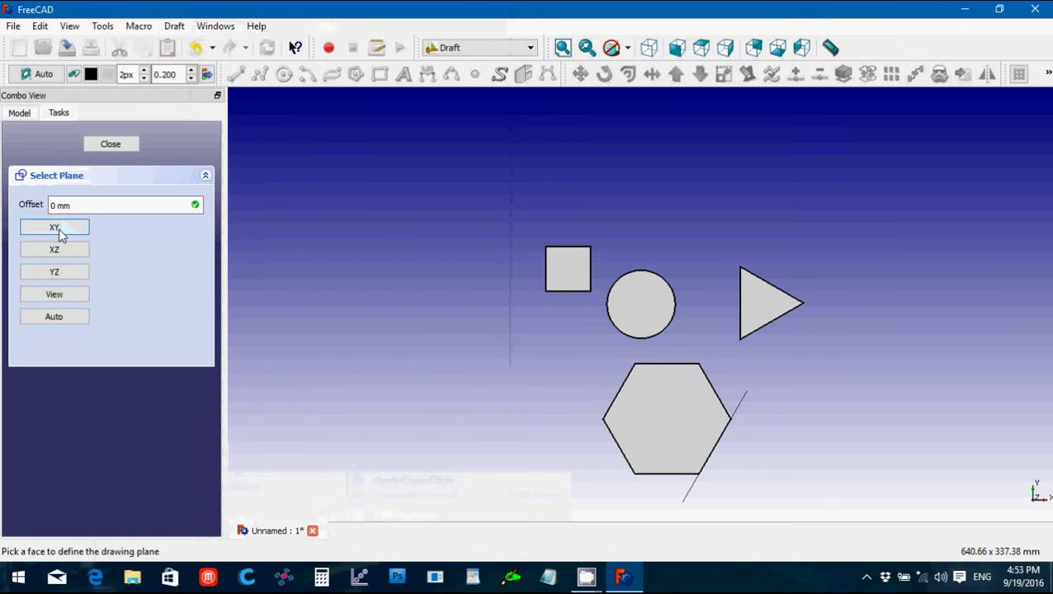
click(54, 228)
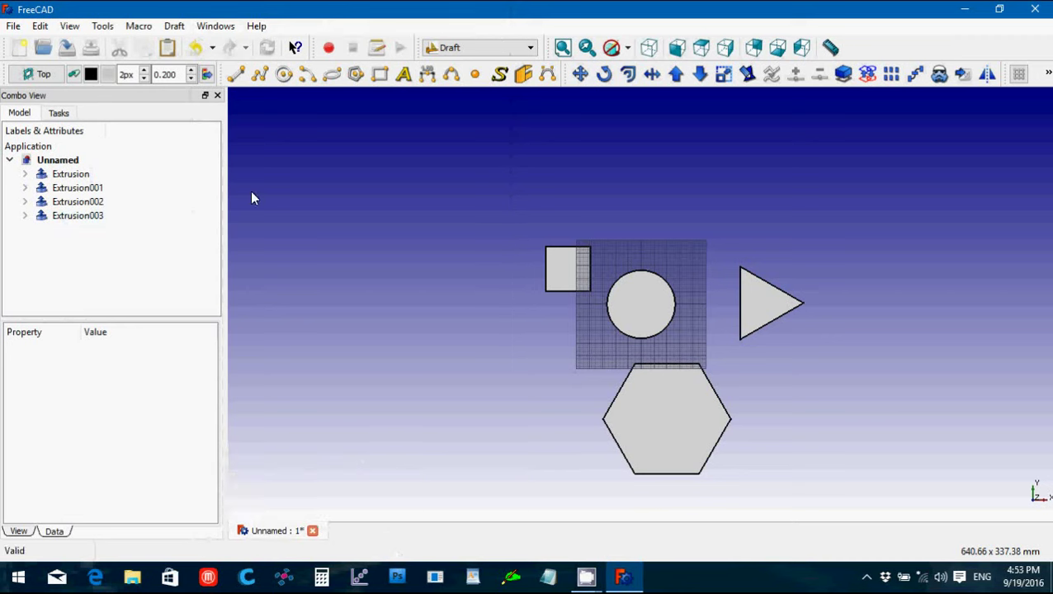
Draw a filled ellipse by two opposite corners left of the hexagon, then show the axonometric view
click(333, 75)
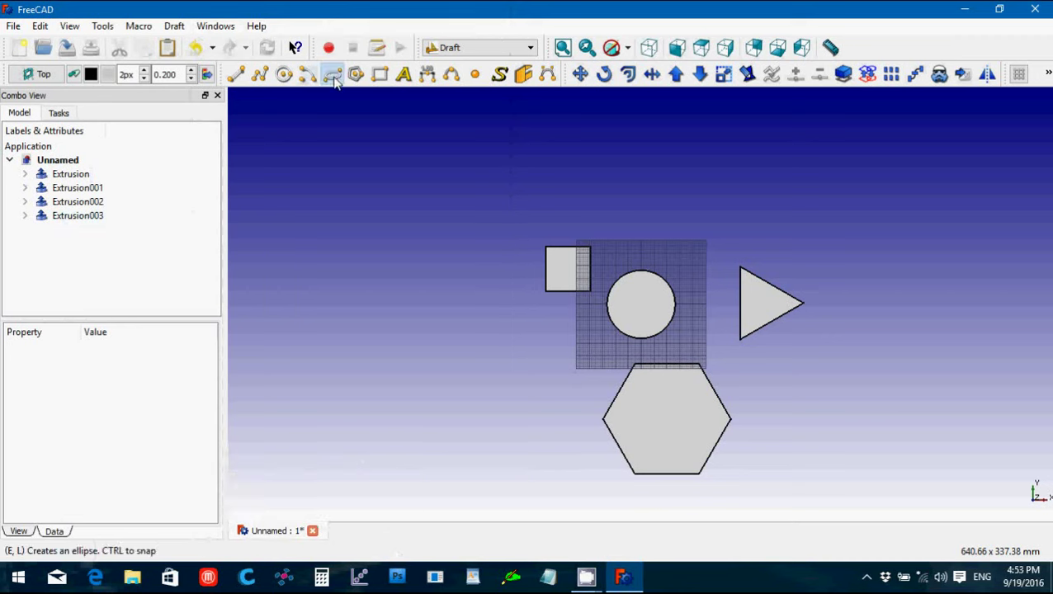
click(507, 328)
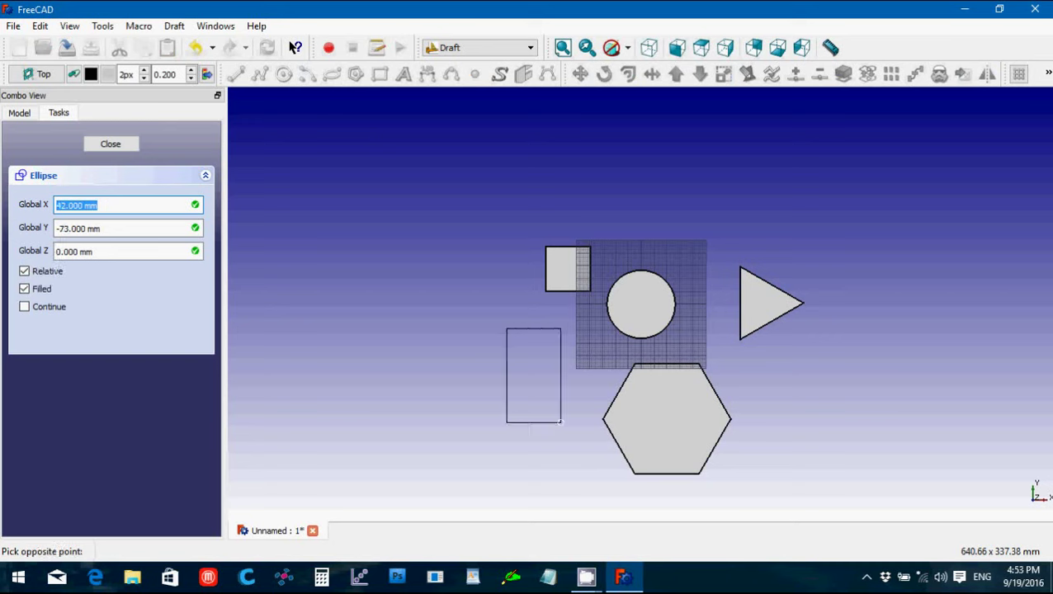
click(561, 423)
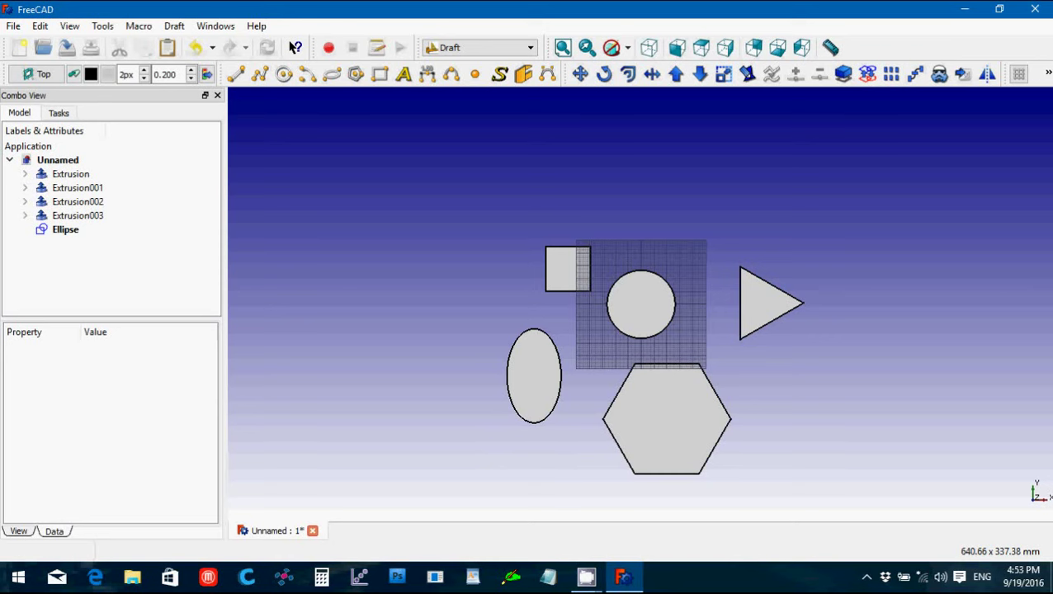
click(649, 49)
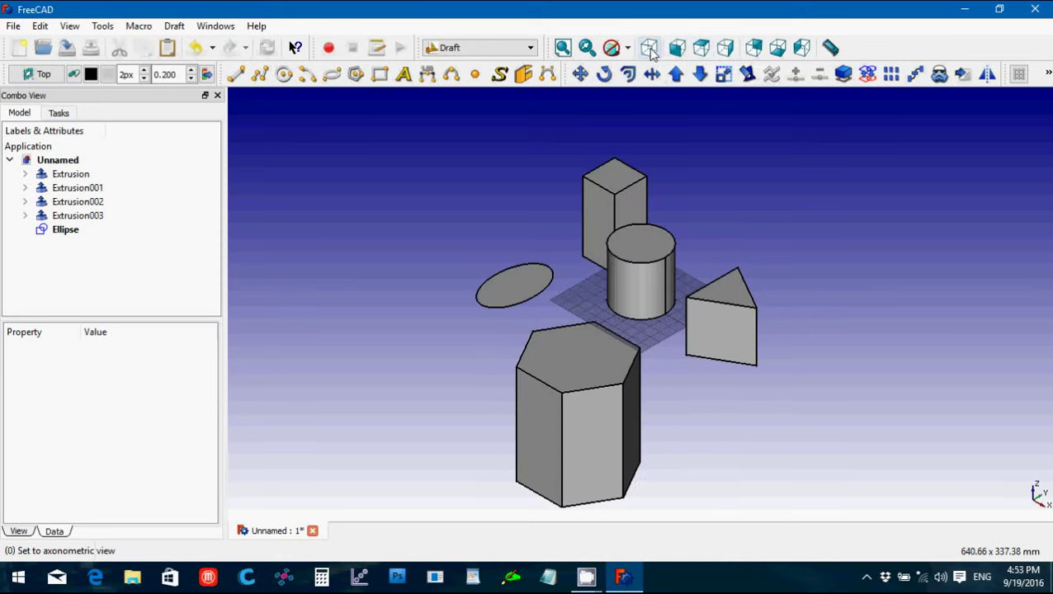
Start a Trimex extrusion of the ellipse, cancel it to keep it flat, and return to top view
click(501, 300)
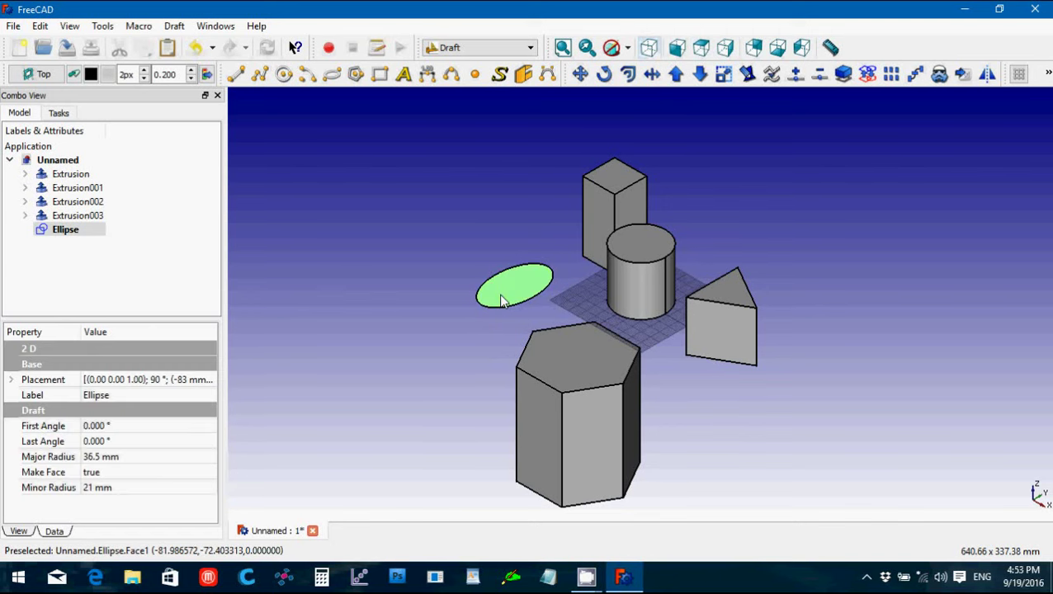
click(651, 76)
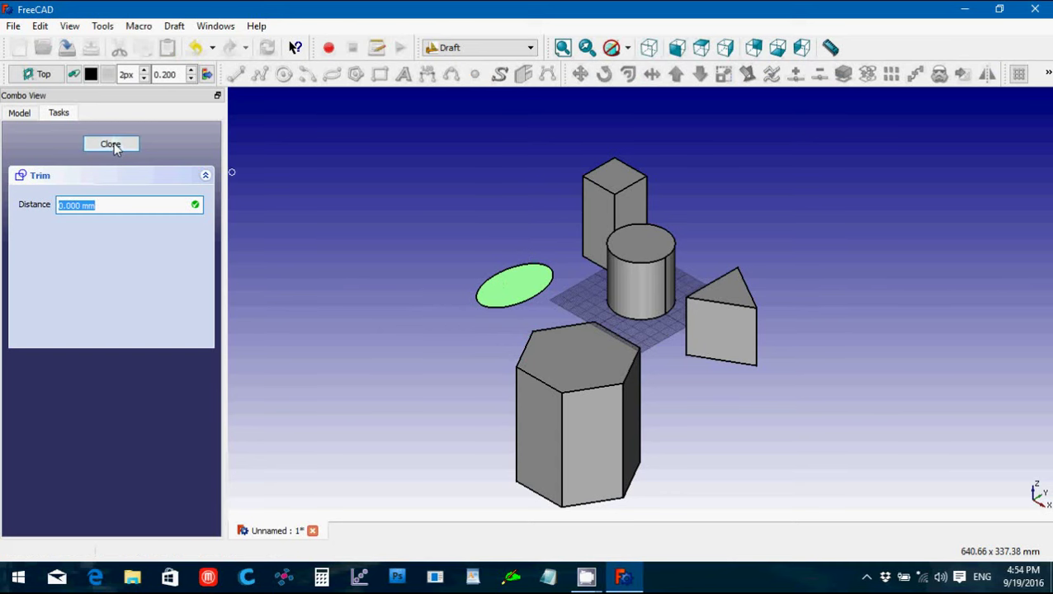
click(112, 145)
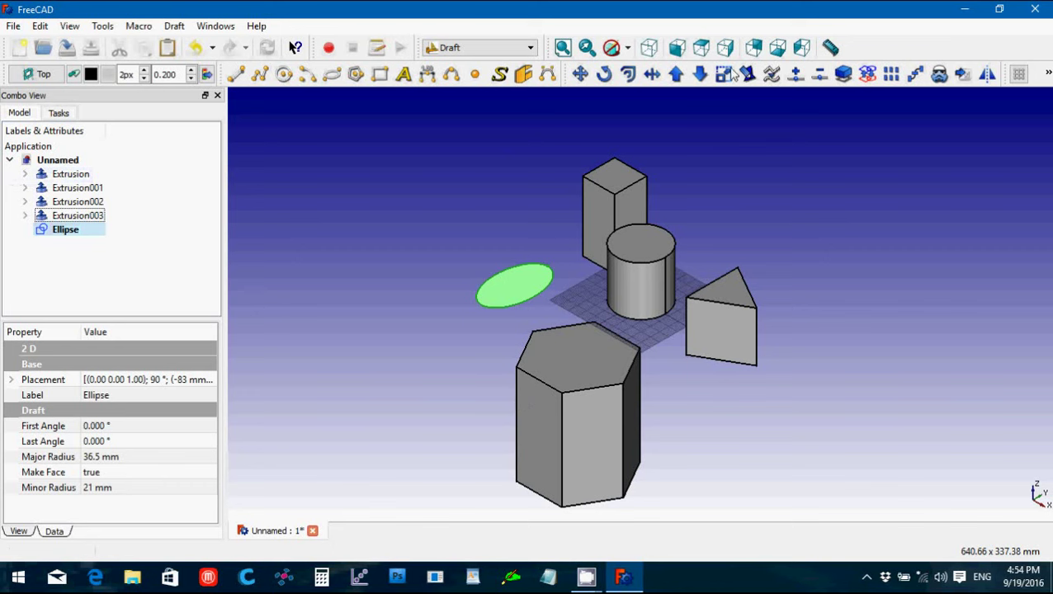
click(702, 48)
Draw a five-sided polygon above and left of the ellipse, then show the axonometric view
click(414, 314)
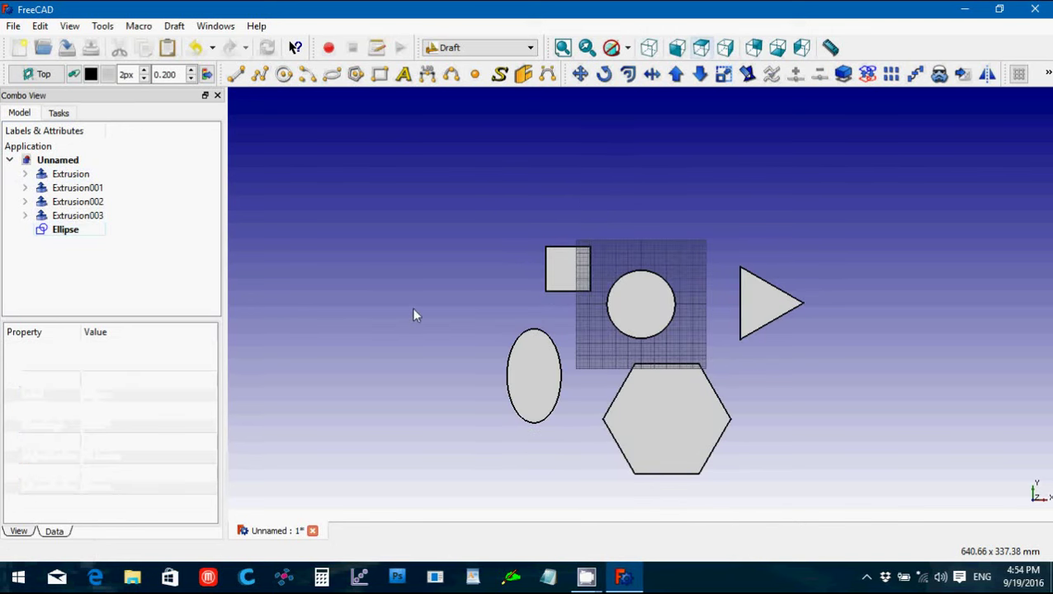
click(356, 74)
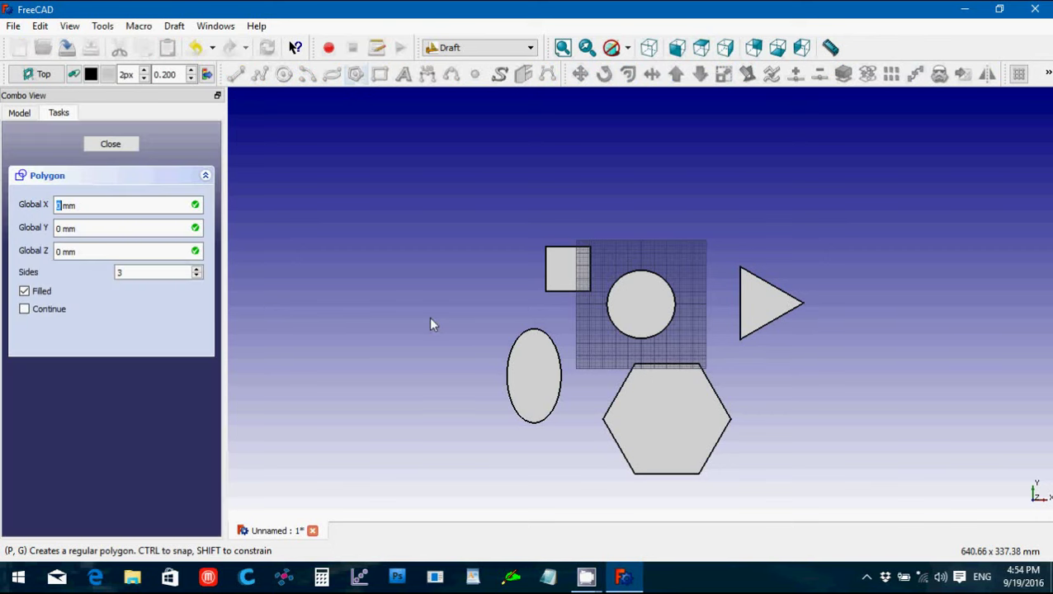
double_click(120, 273)
text(5)
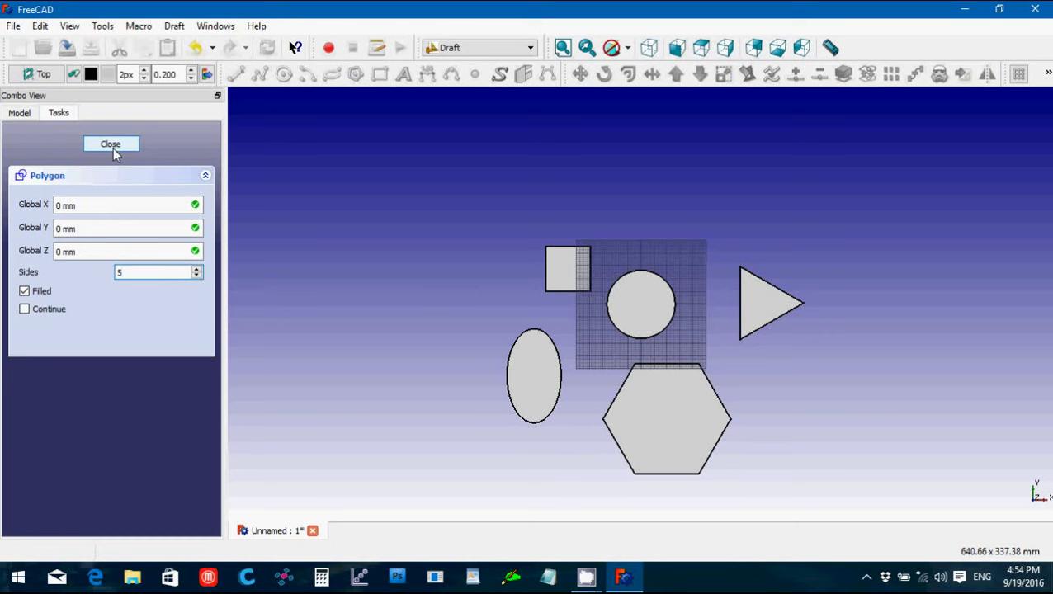
click(439, 259)
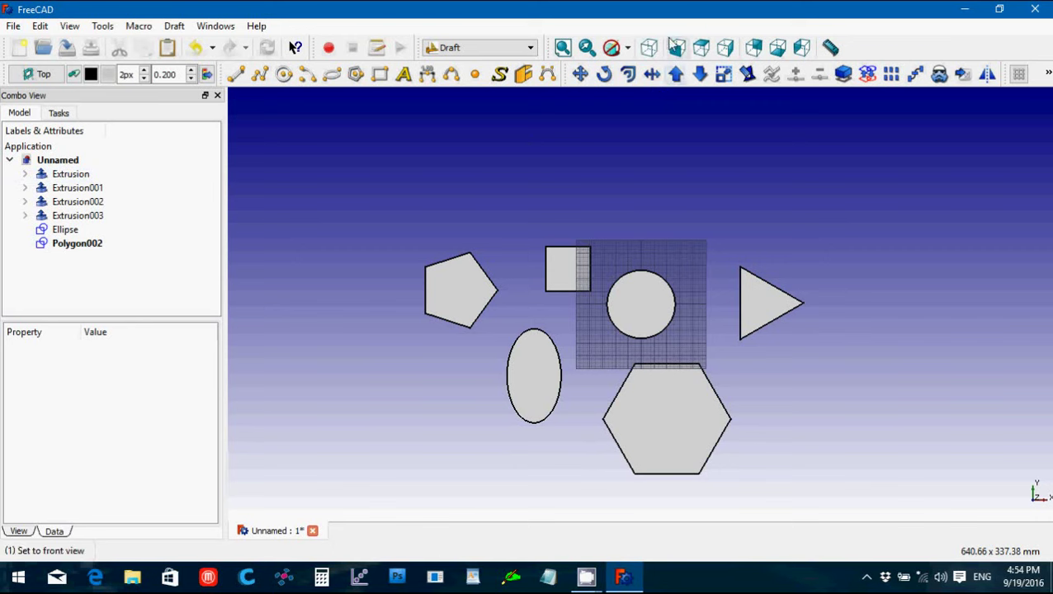
click(649, 47)
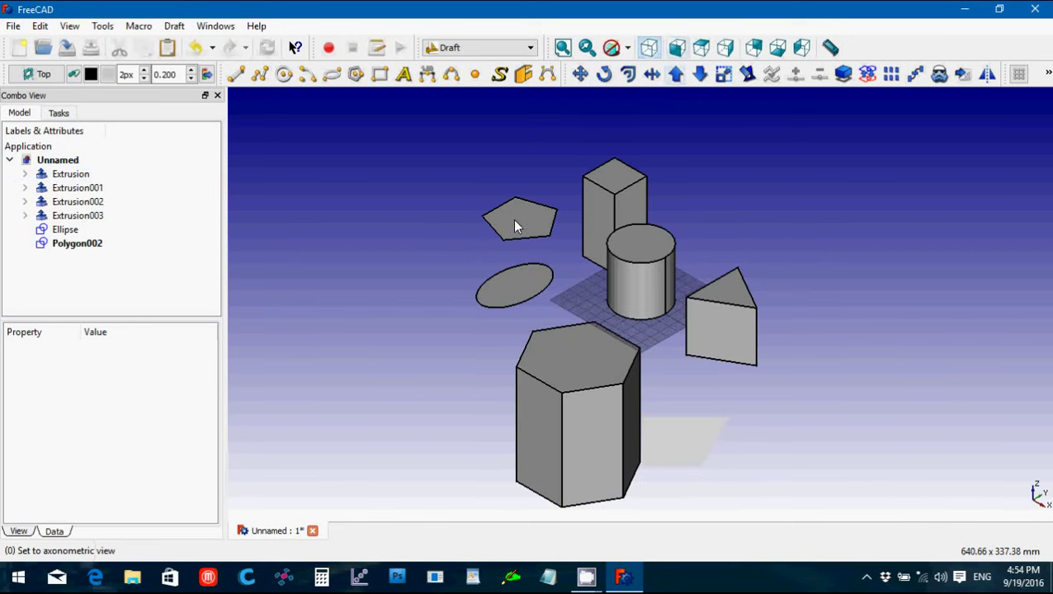
click(513, 221)
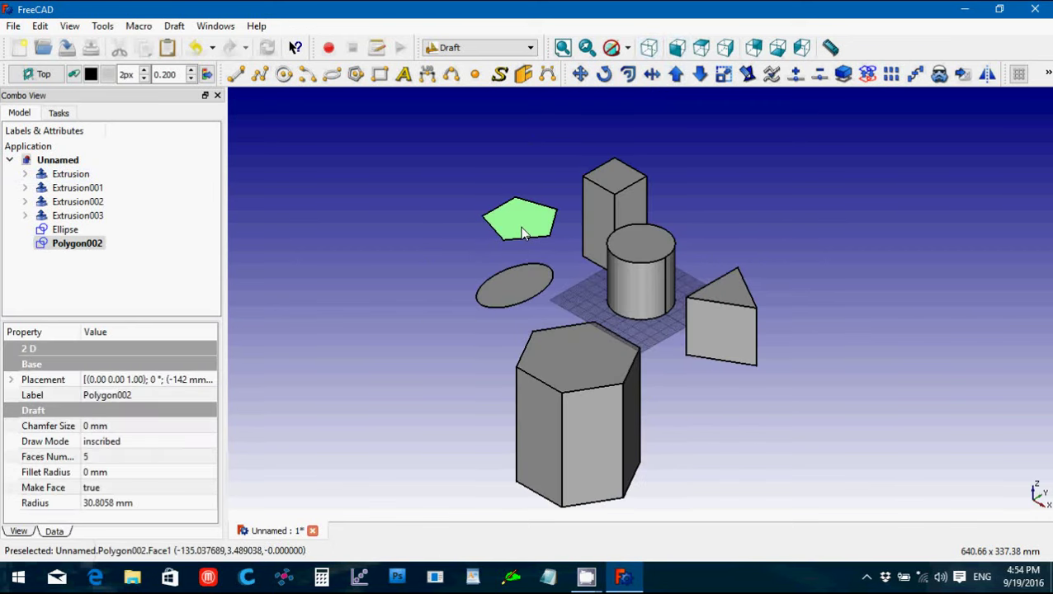
click(653, 75)
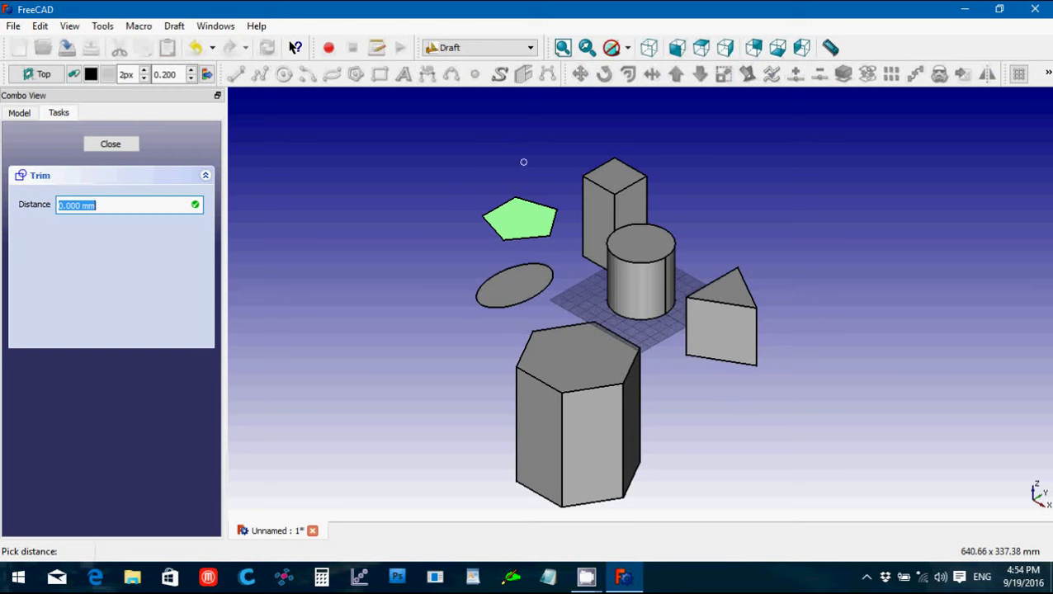
click(540, 145)
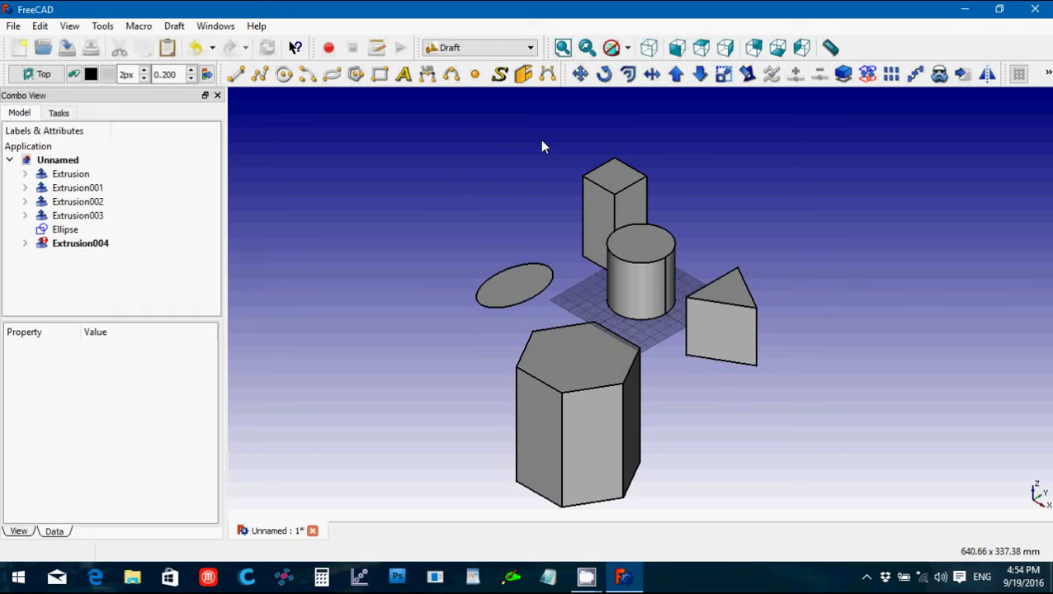
click(86, 246)
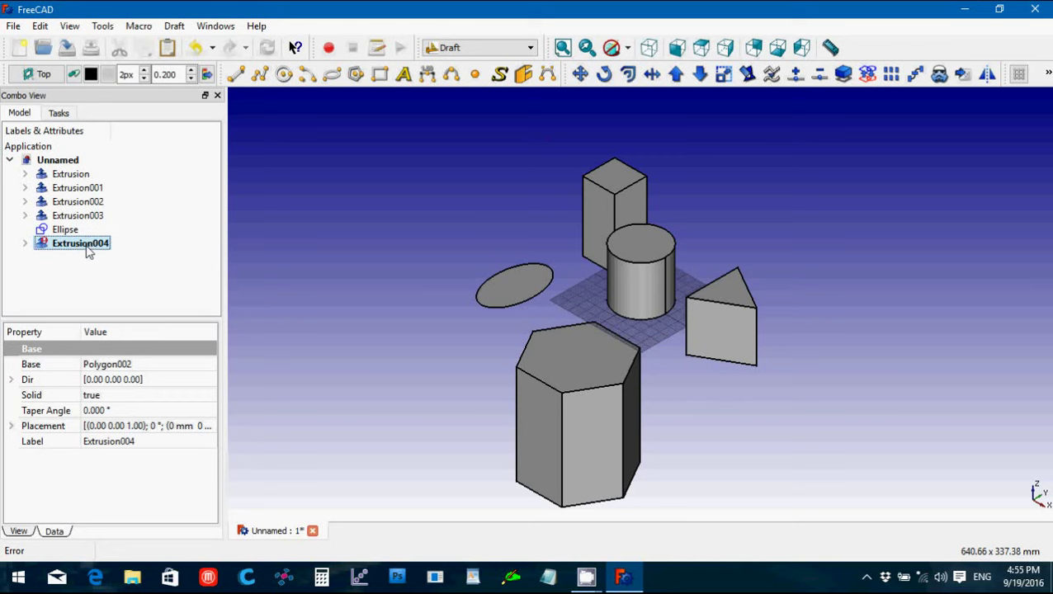
key(Delete)
click(86, 247)
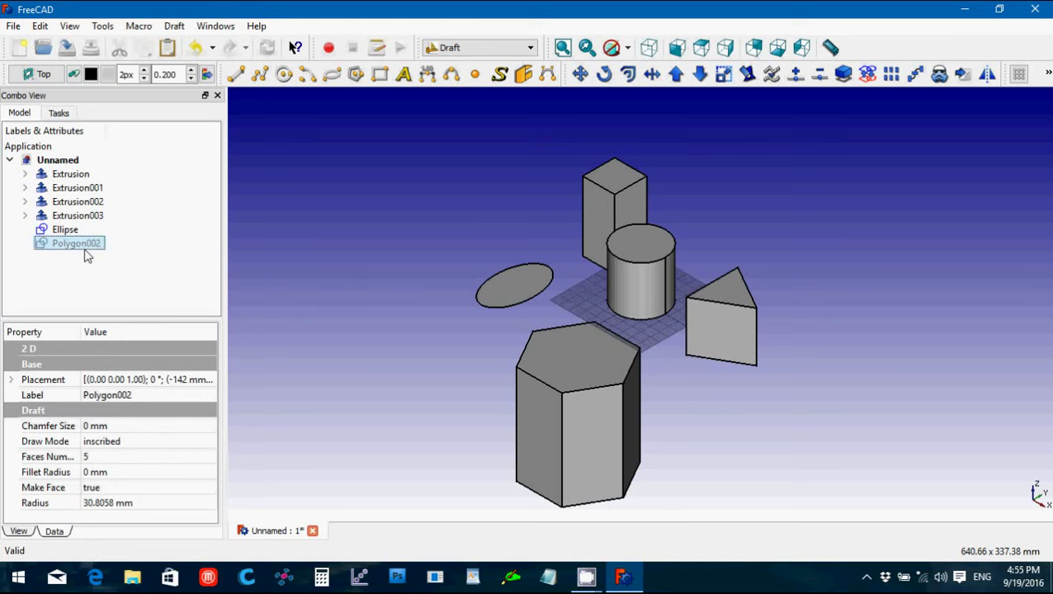
key(space)
click(372, 283)
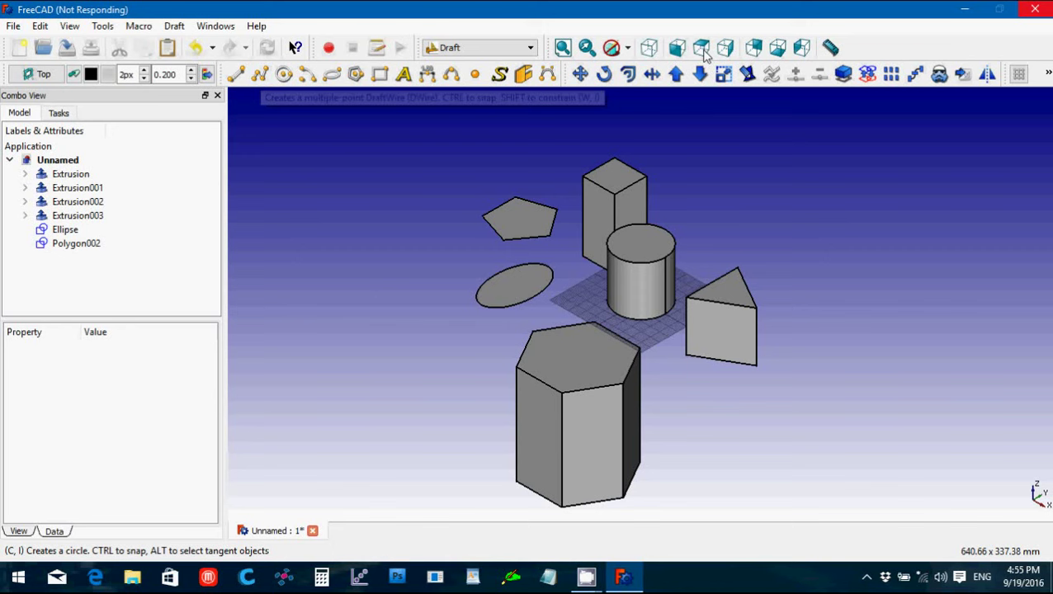
In top view, trace a jagged 22-point Draft Wire outline left of the pentagon
click(701, 48)
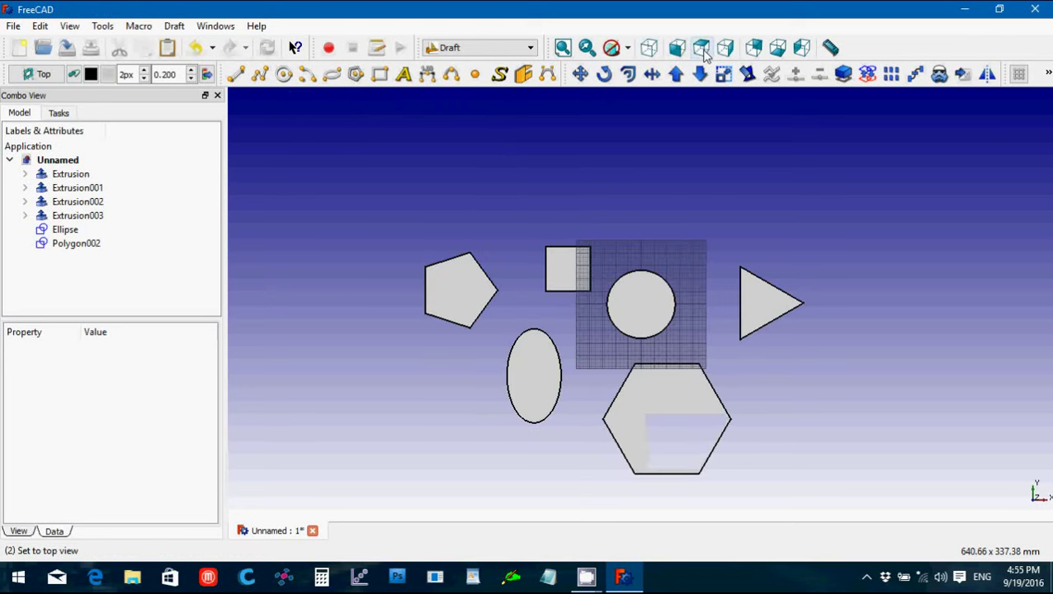
click(260, 75)
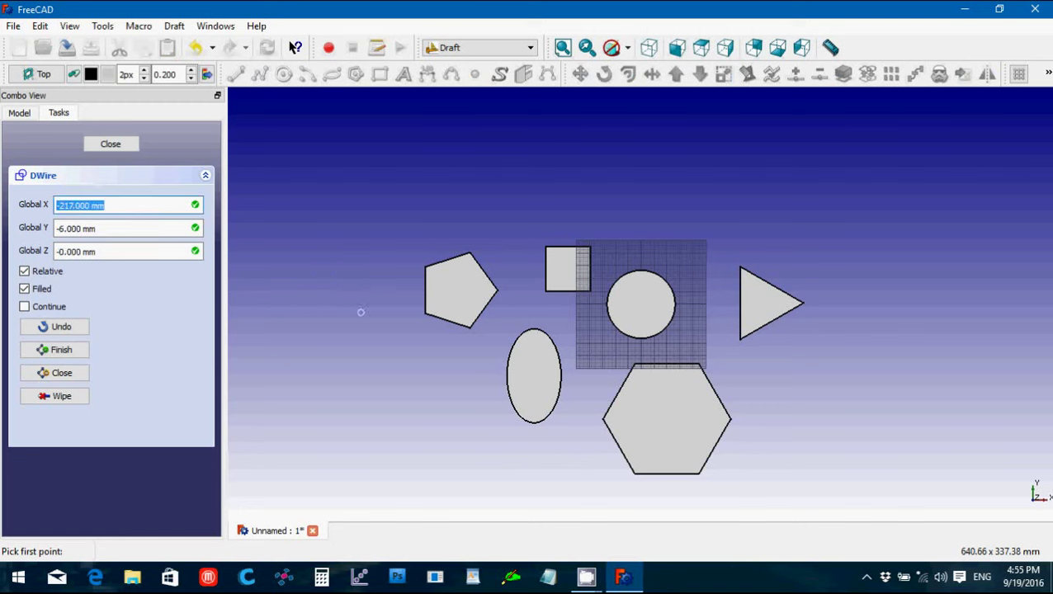
click(359, 309)
click(391, 276)
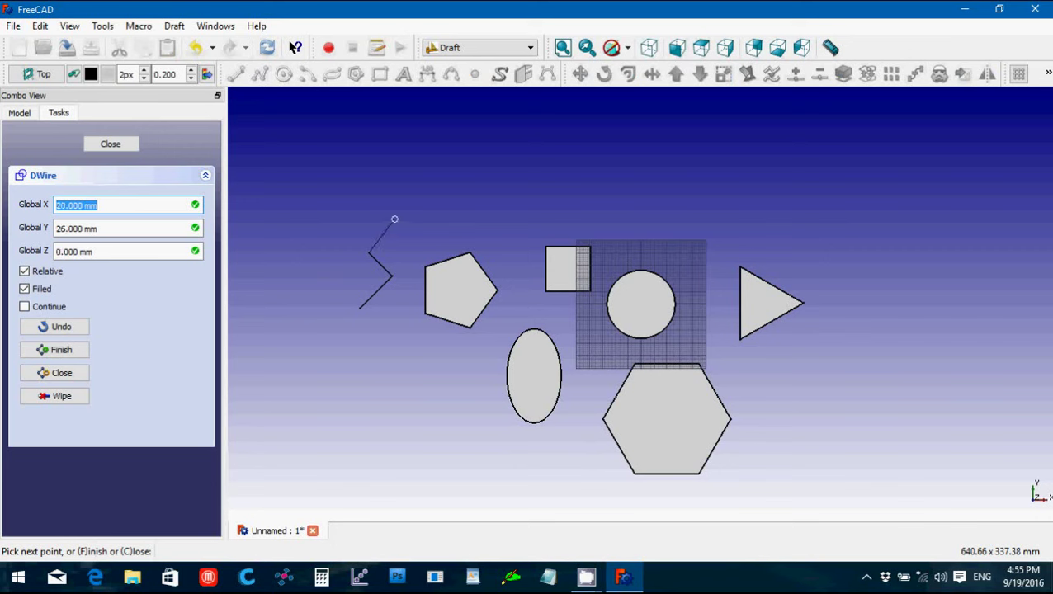
click(387, 213)
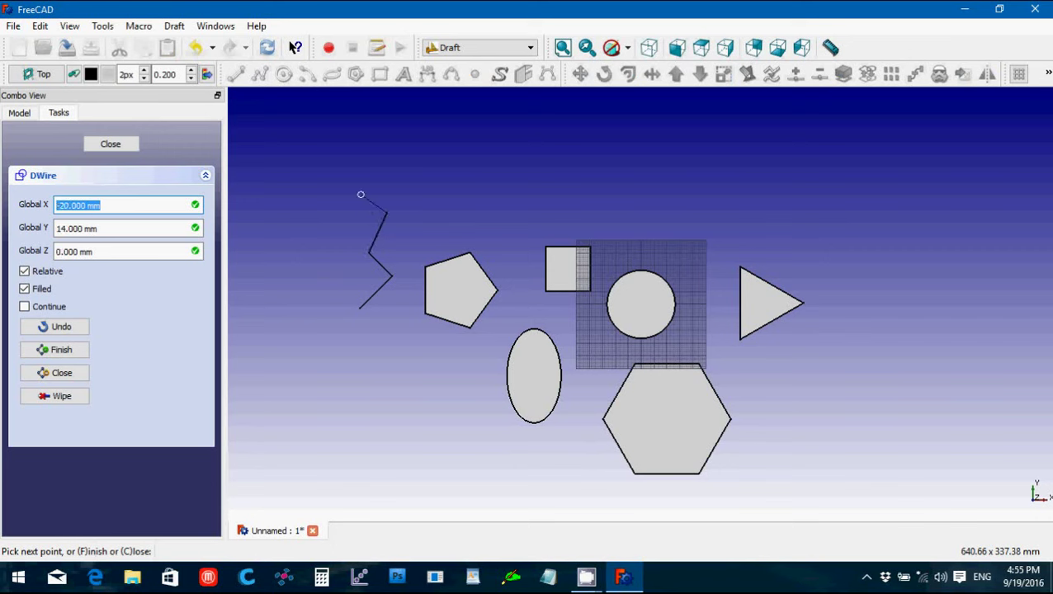
click(360, 195)
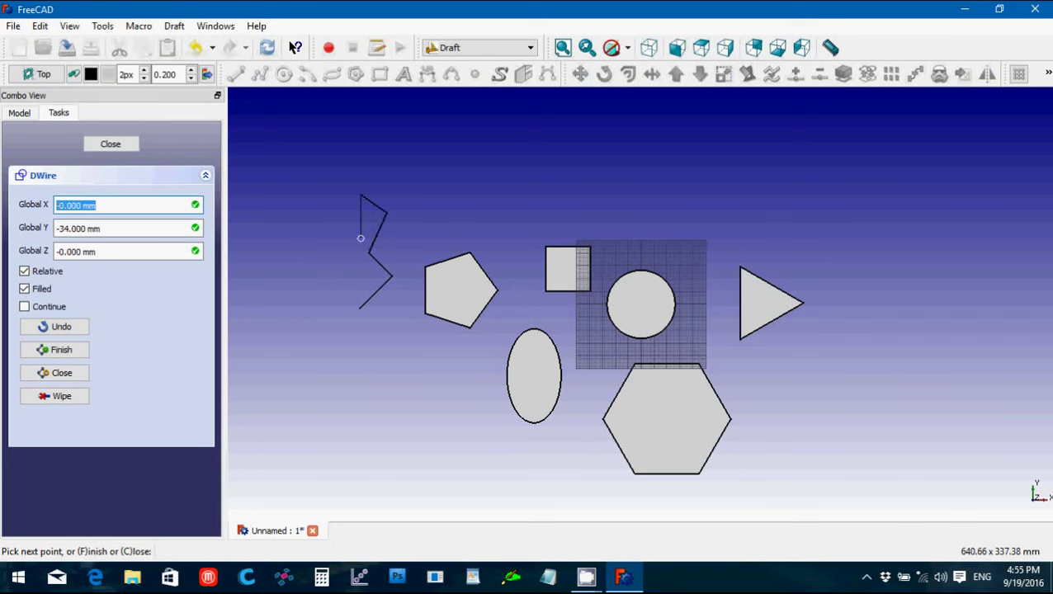
click(361, 239)
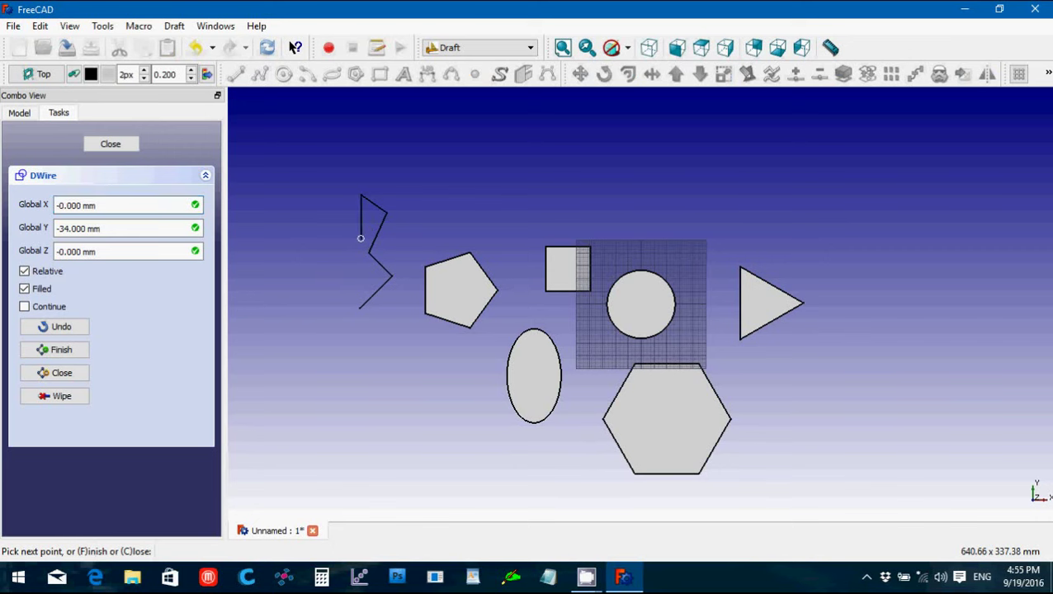
click(346, 246)
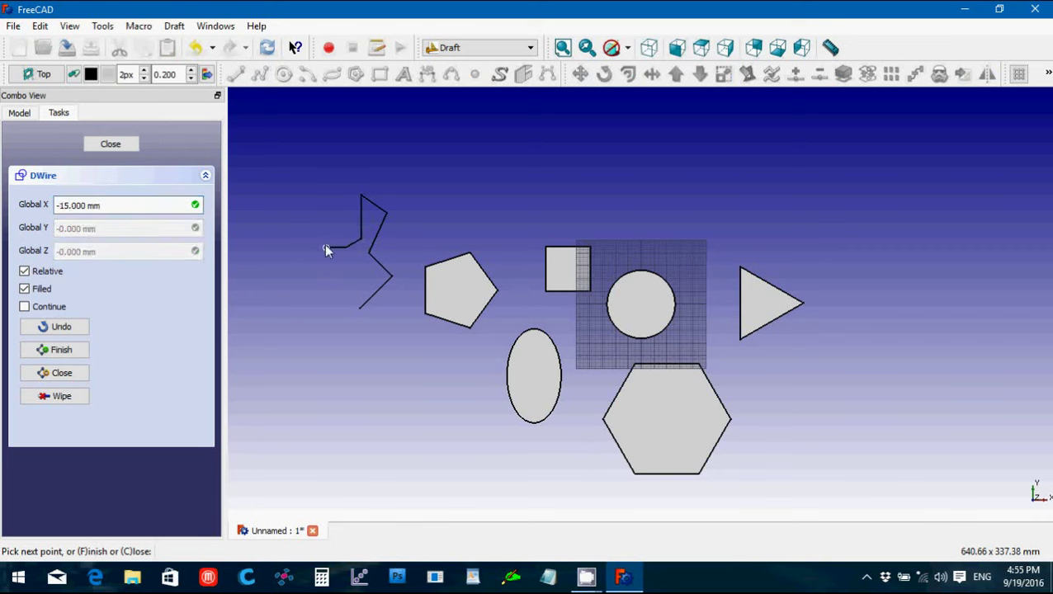
click(325, 246)
click(312, 204)
click(298, 233)
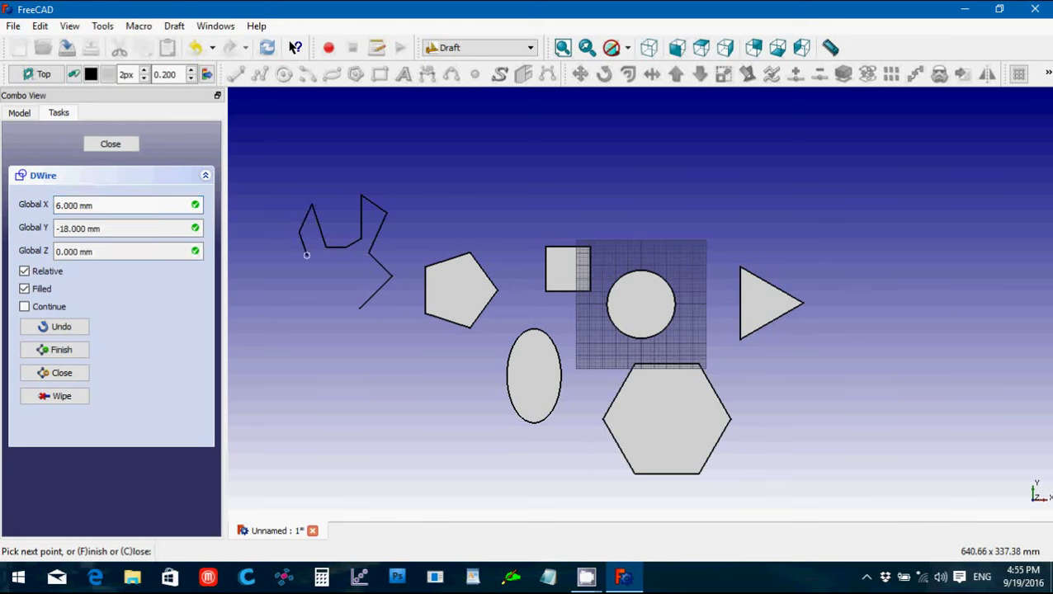
click(306, 255)
click(321, 270)
click(313, 287)
click(323, 306)
click(305, 324)
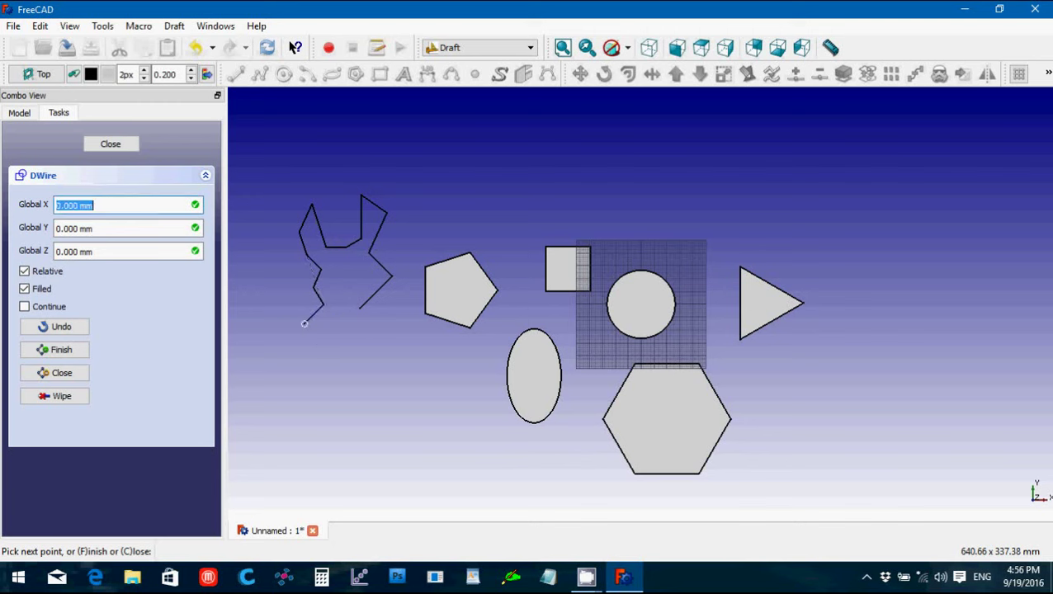
click(328, 347)
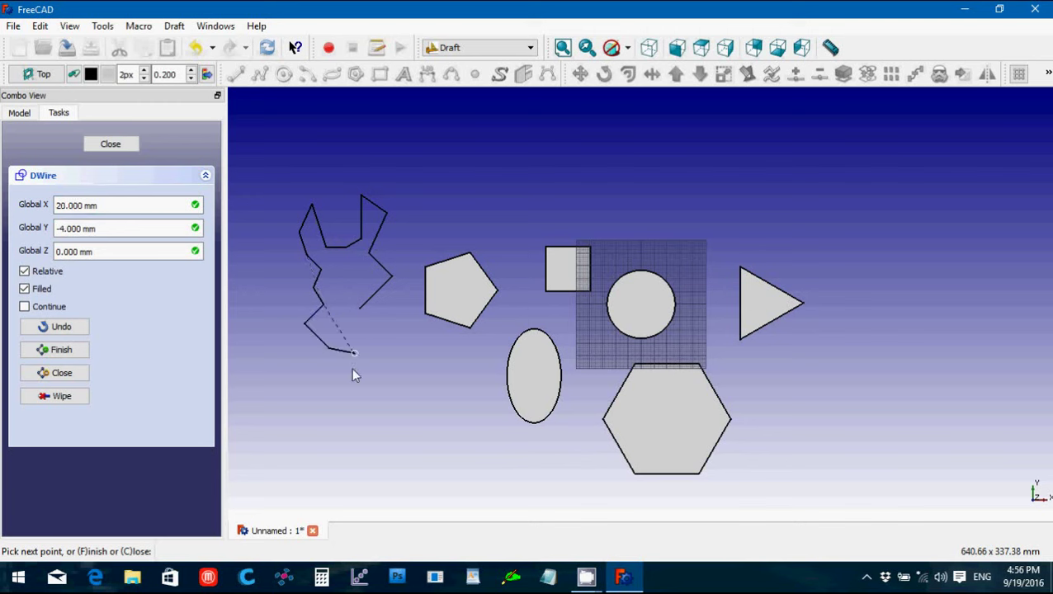
click(355, 354)
click(351, 384)
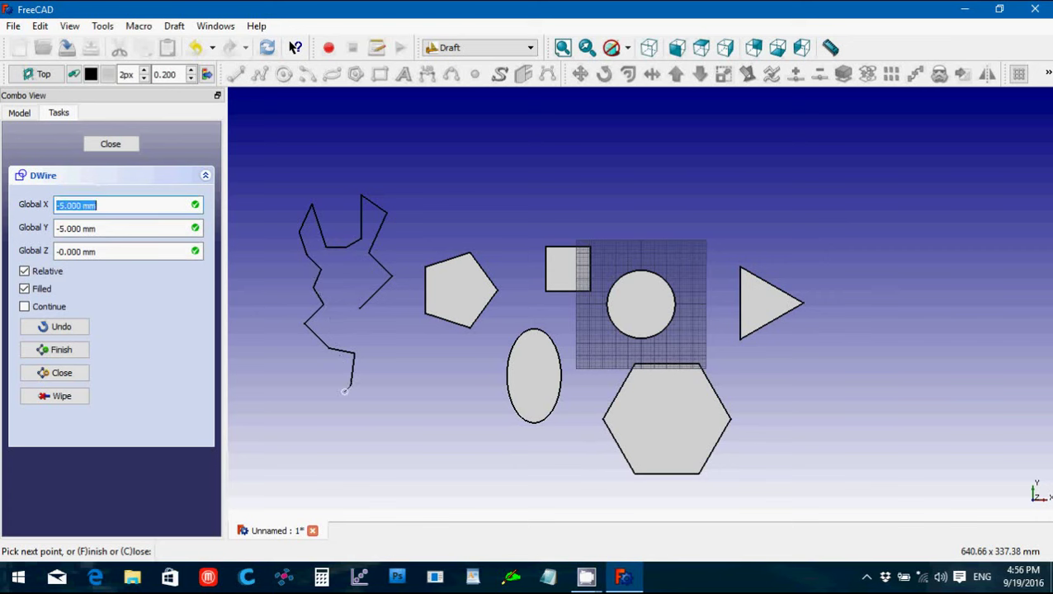
click(318, 405)
click(324, 423)
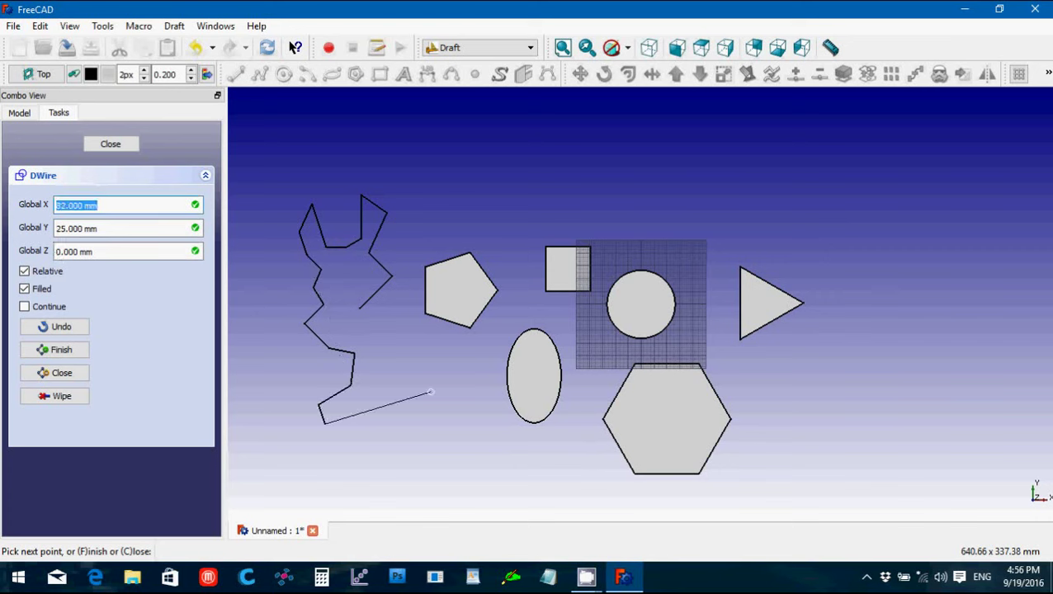
click(430, 392)
click(423, 351)
click(388, 336)
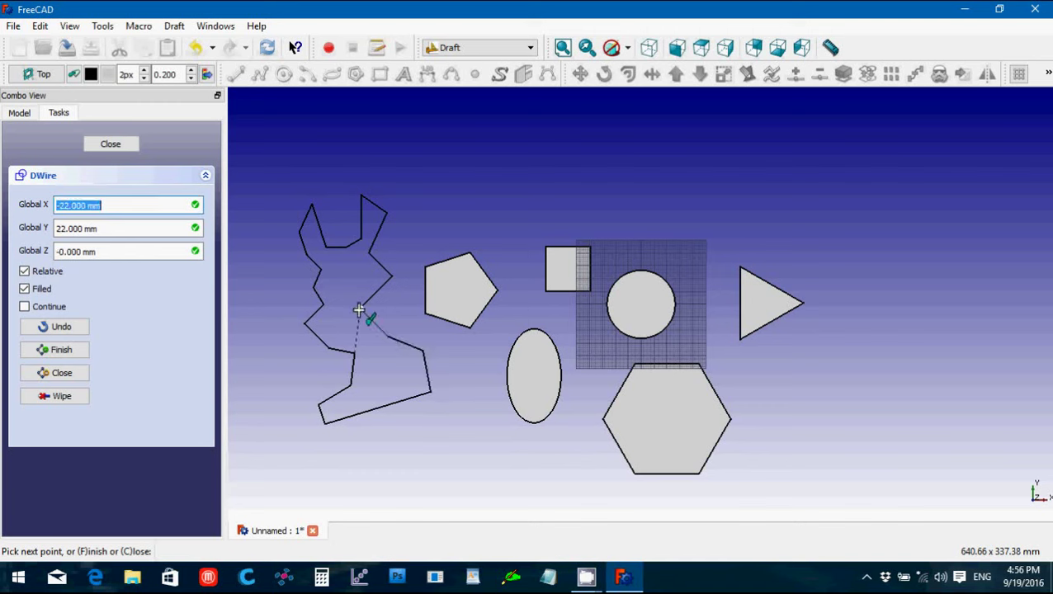
Finish the wire, then edit DWire and close it into a filled shape
click(63, 350)
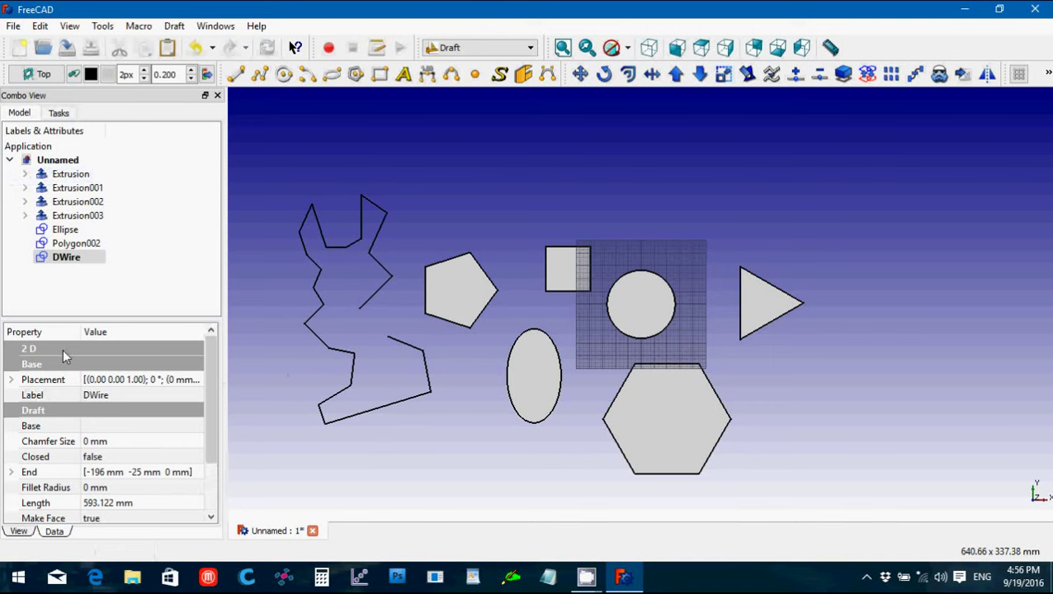
click(71, 262)
double_click(71, 262)
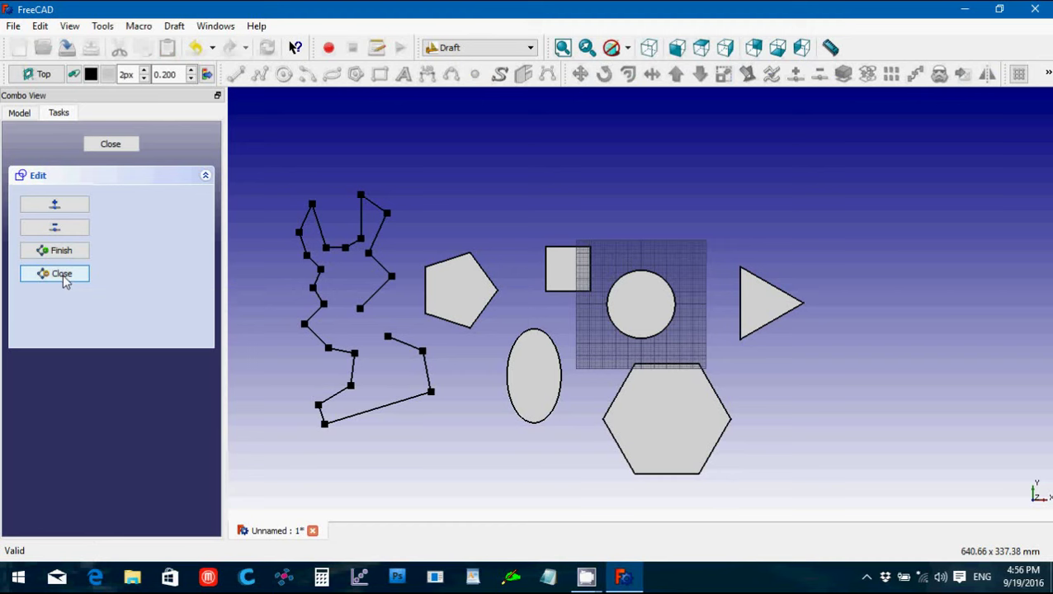
click(64, 278)
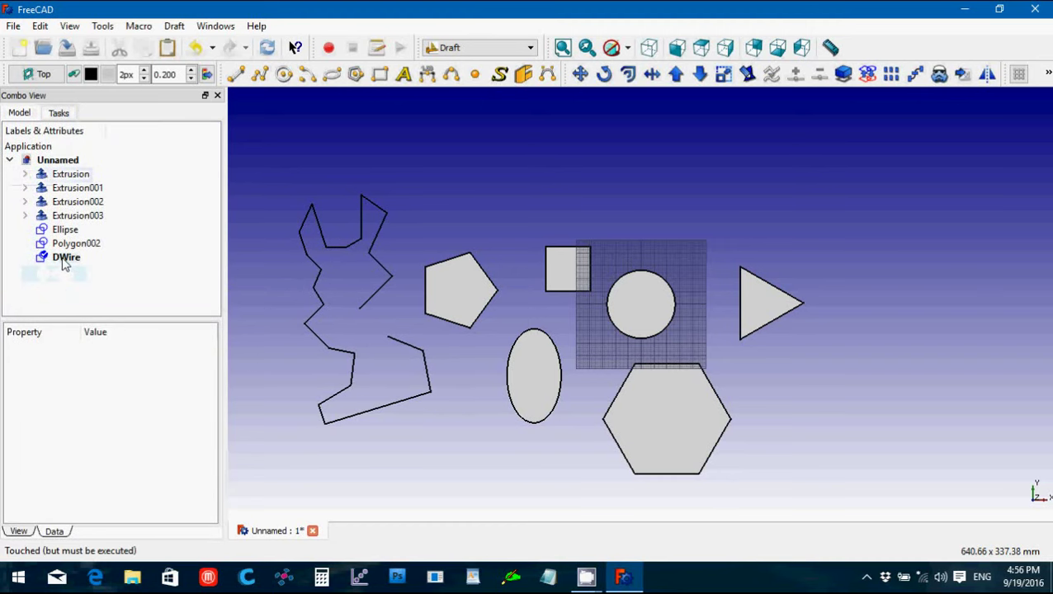
double_click(63, 257)
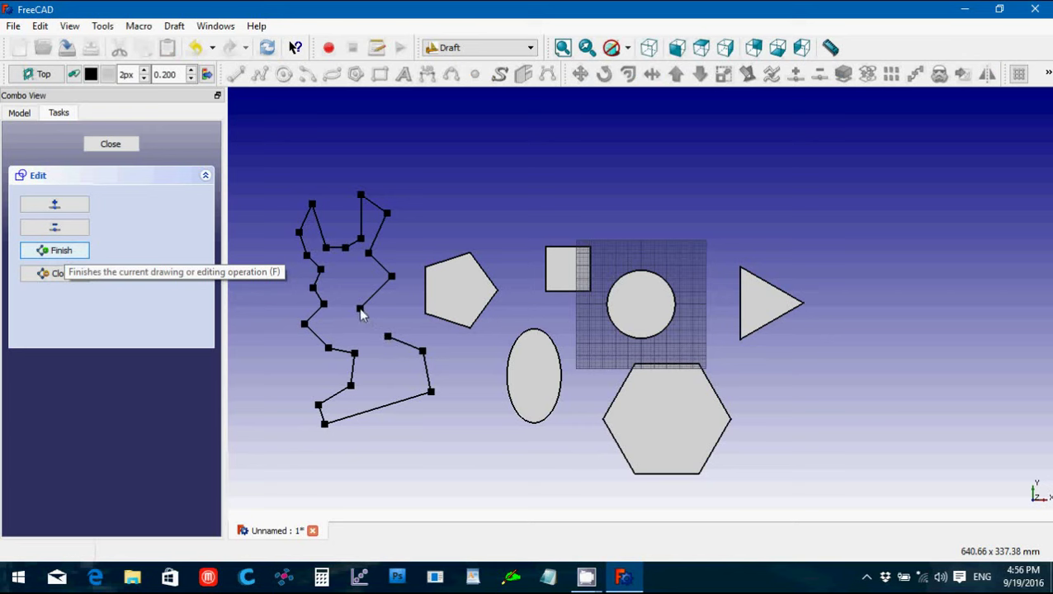
key(o)
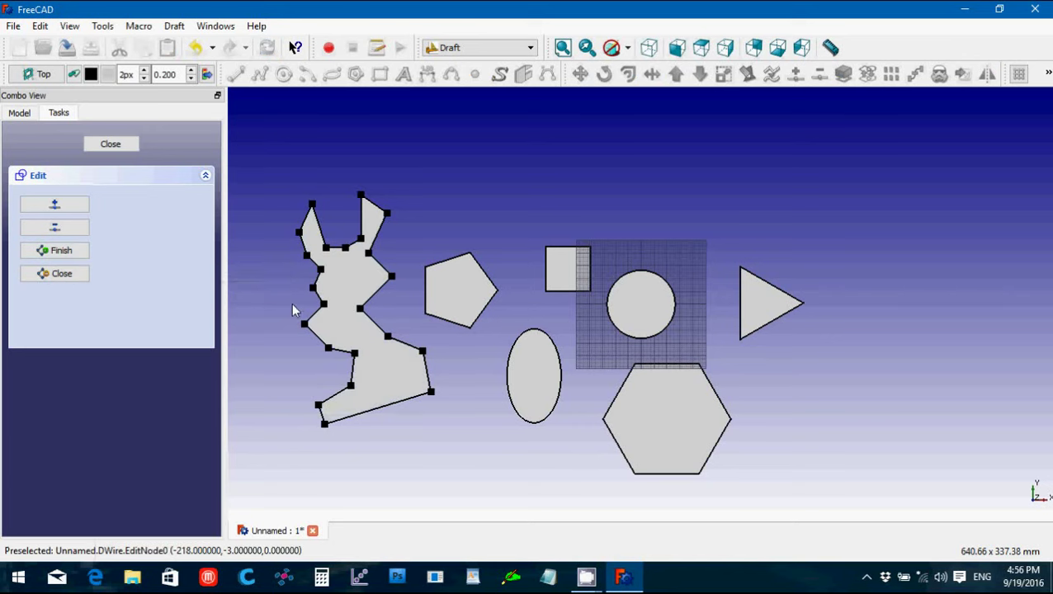
click(107, 146)
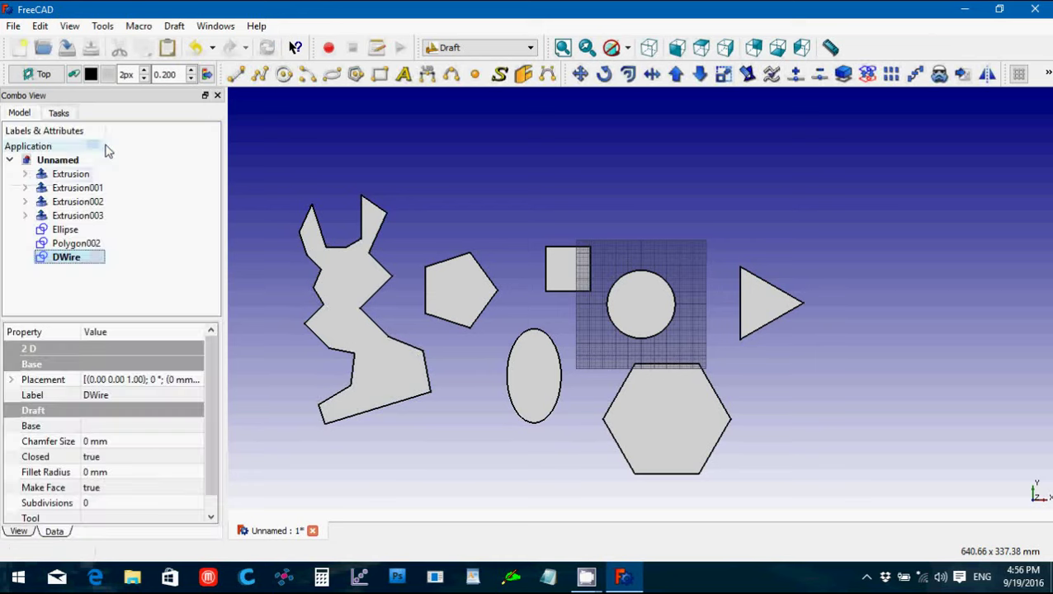
Show the axonometric view, then start a Trimex extrusion of DWire and cancel it unchanged
click(189, 280)
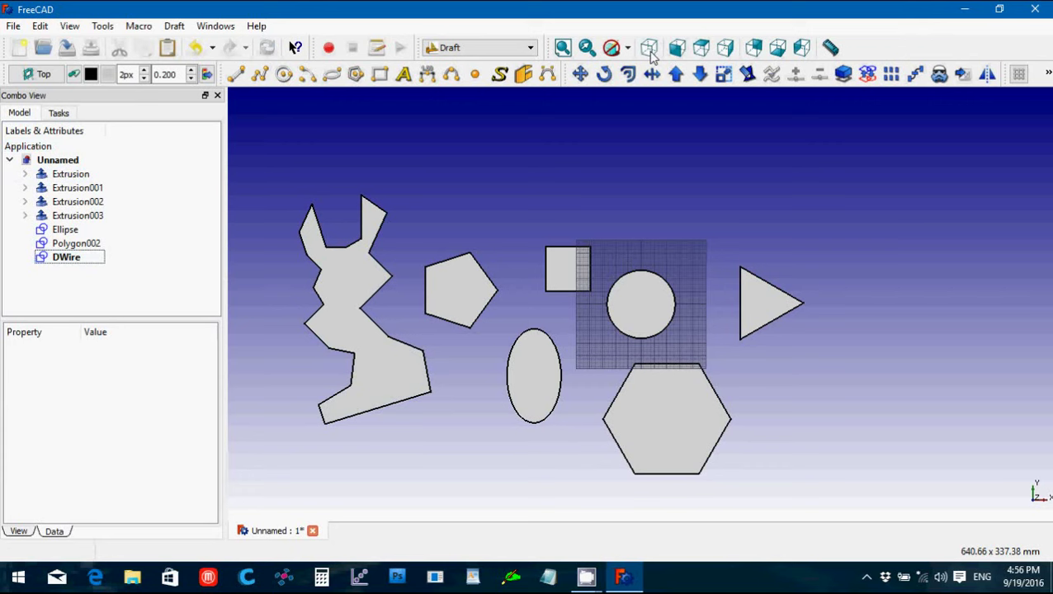
click(650, 48)
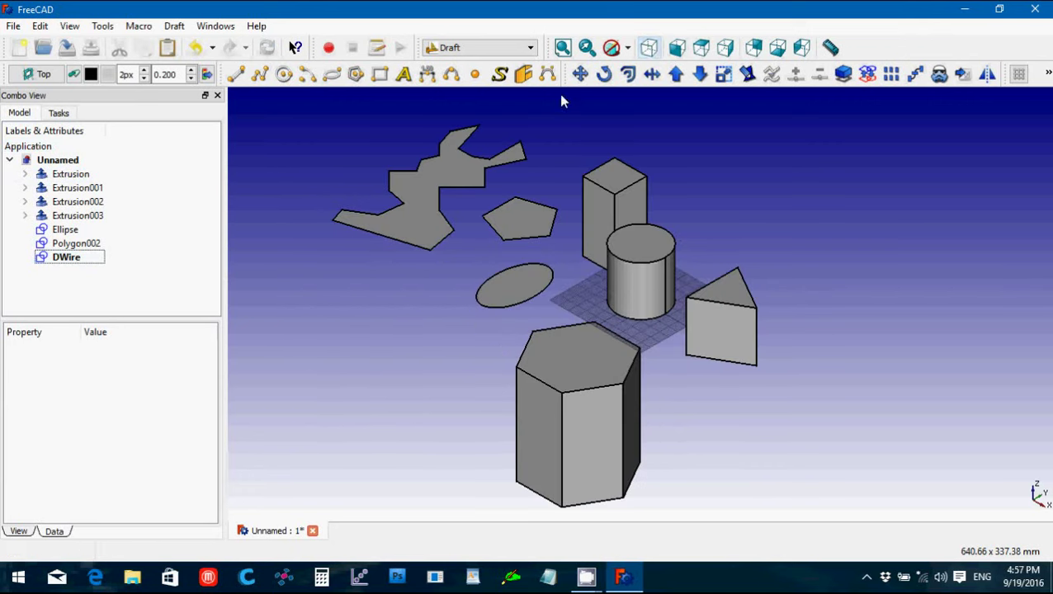
click(419, 211)
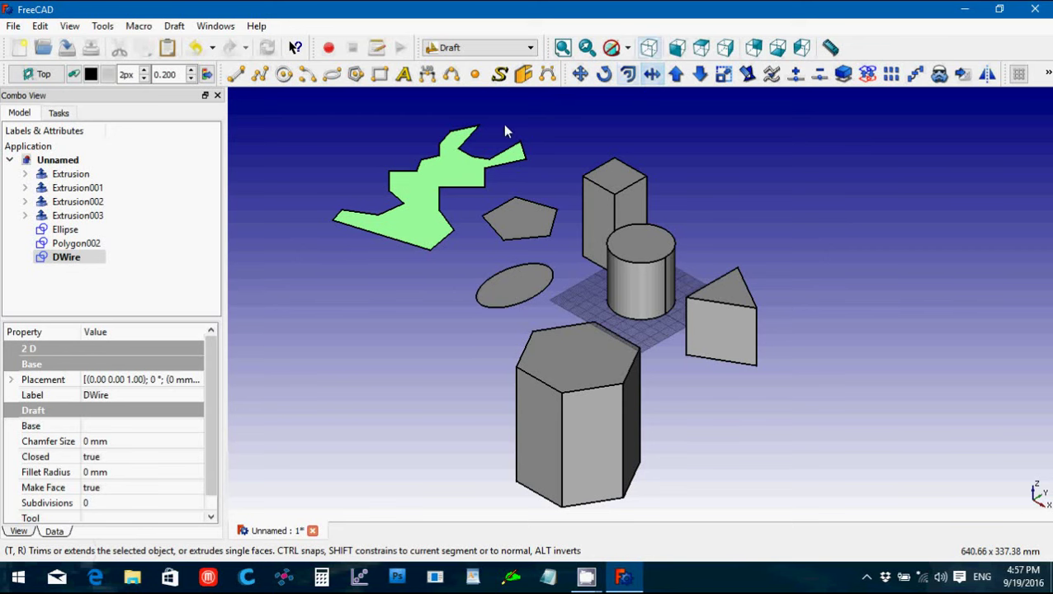
key(t)
key(r)
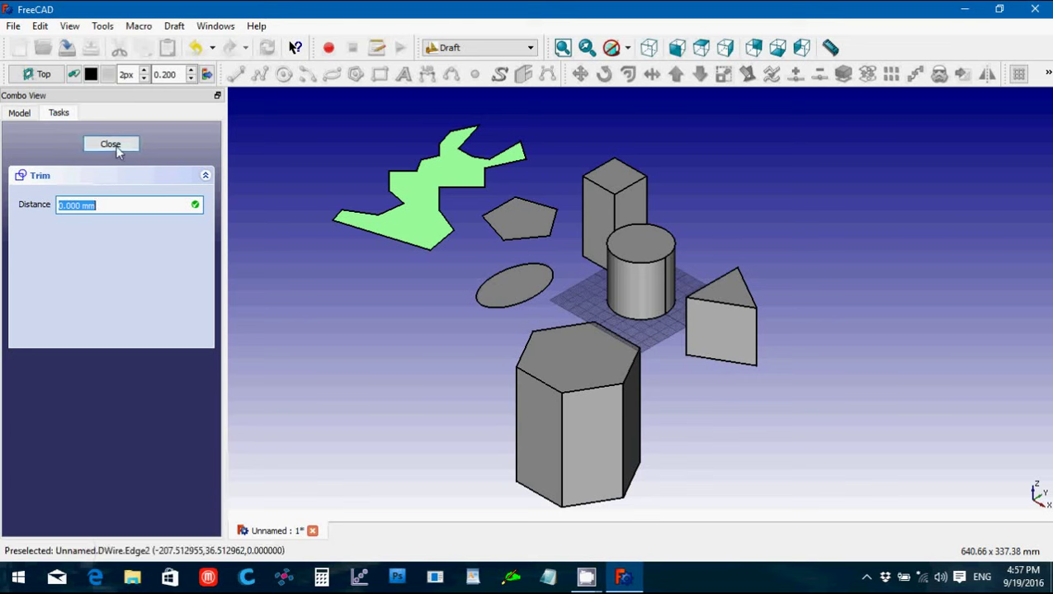
click(124, 146)
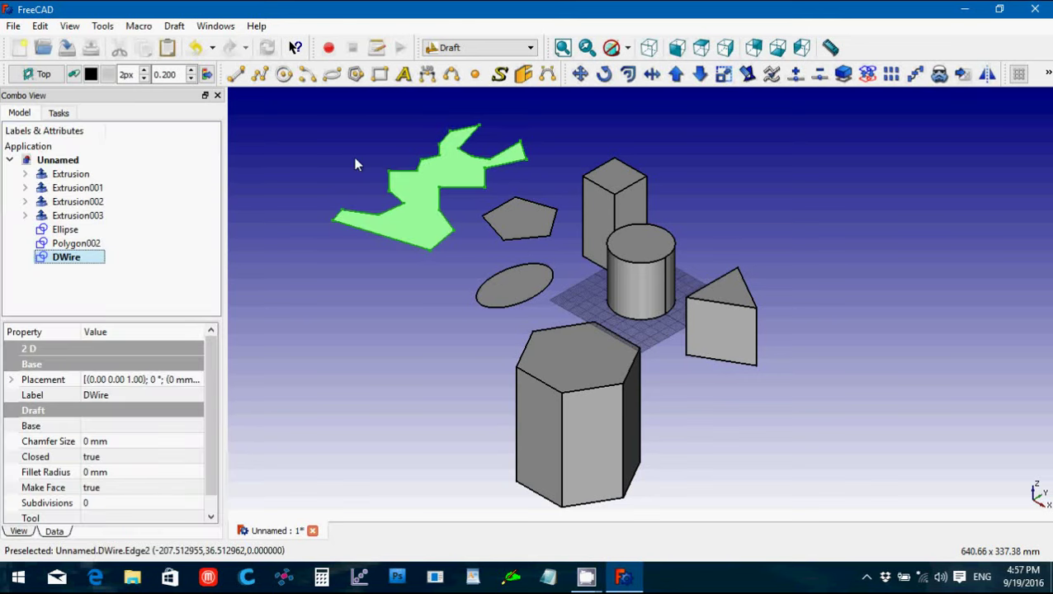
click(355, 164)
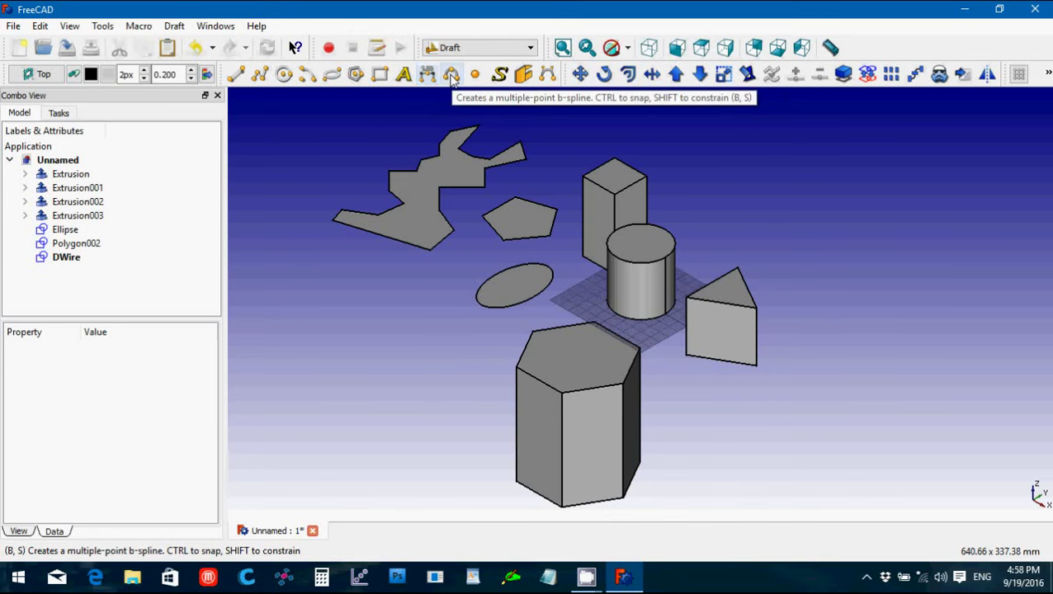
Draw a six-point BSpline loop left of the ellipse and close it into a filled blob
click(452, 76)
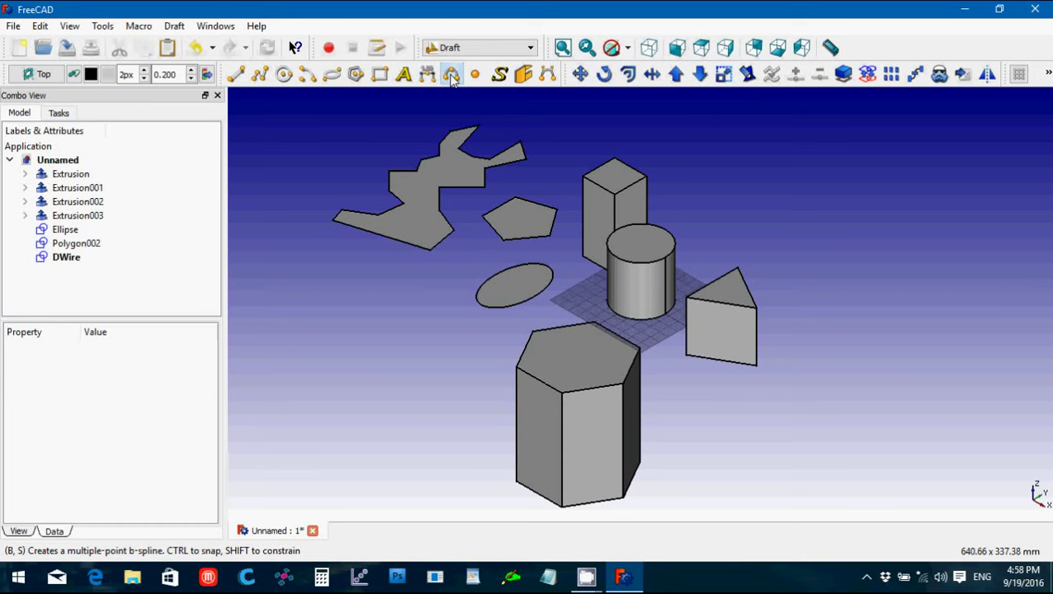
click(369, 271)
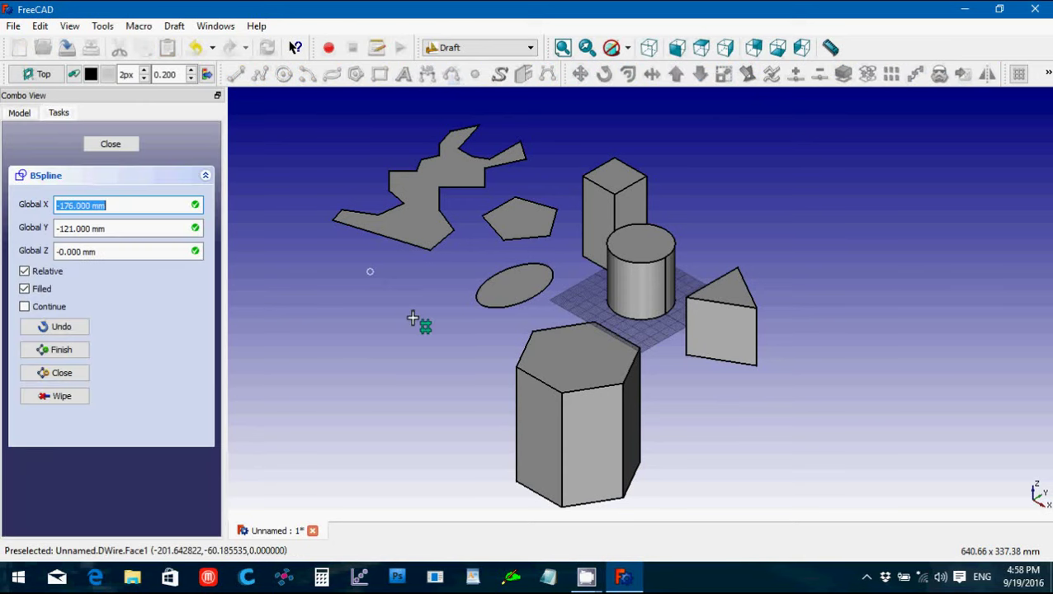
click(425, 339)
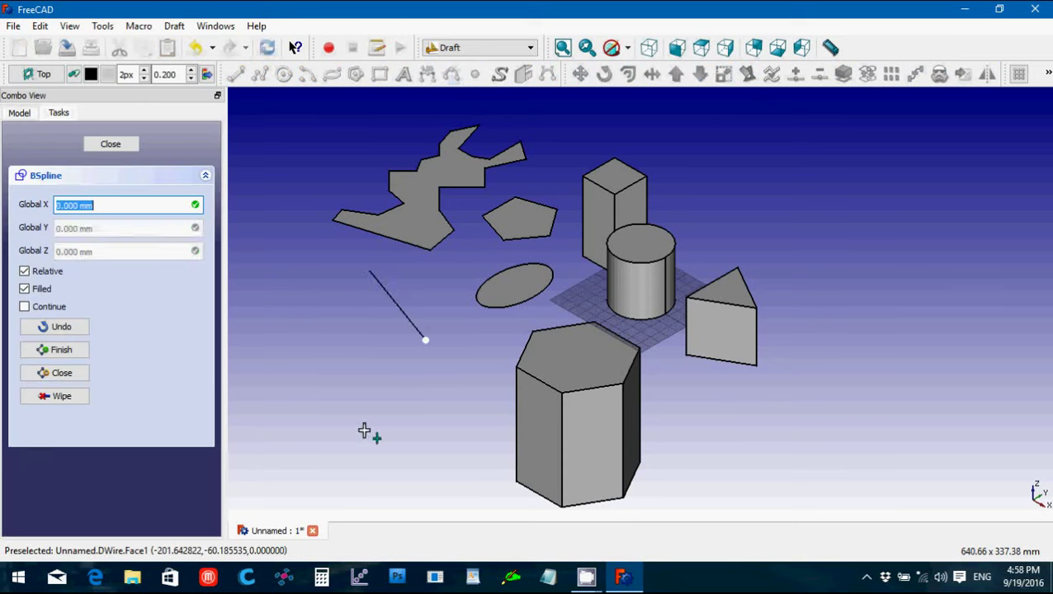
click(421, 464)
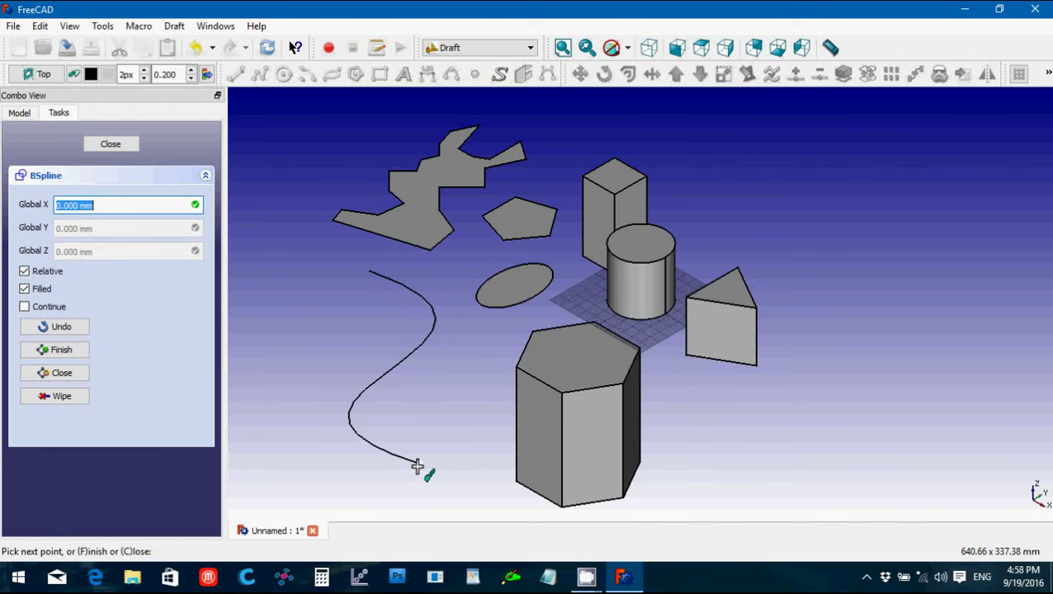
click(280, 432)
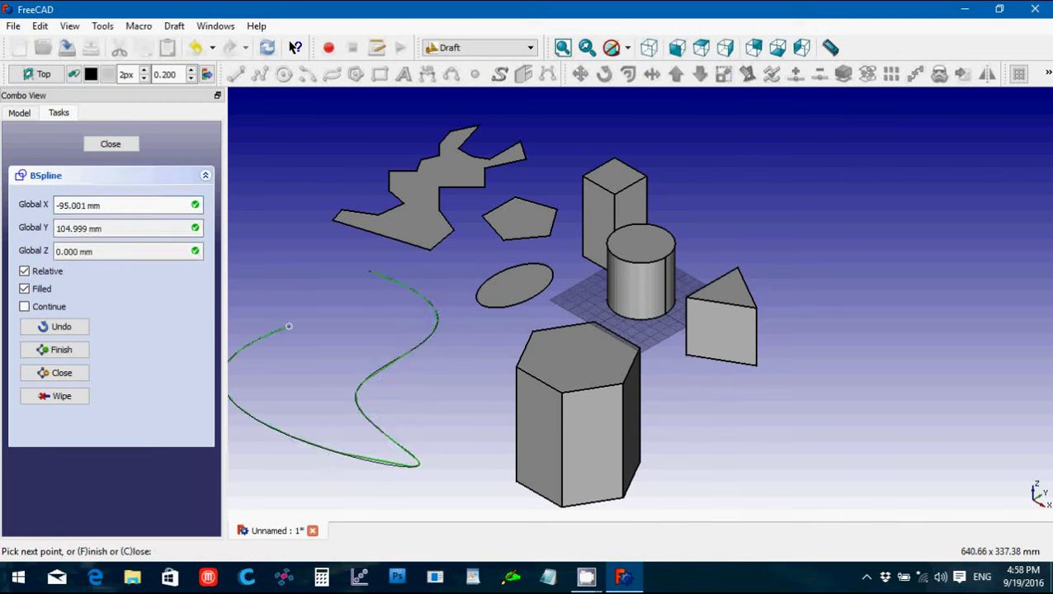
click(289, 323)
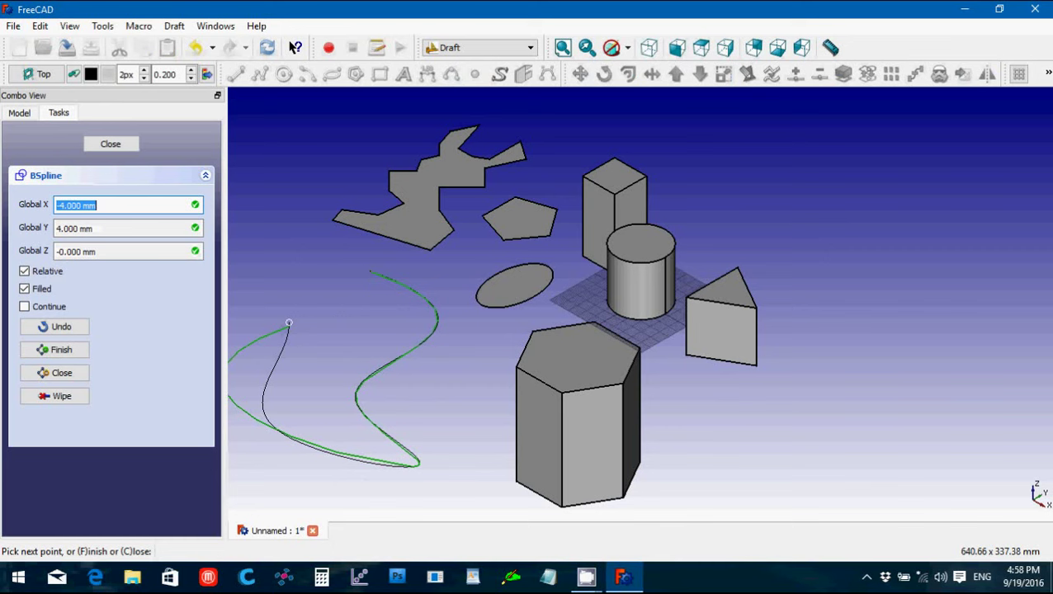
click(353, 267)
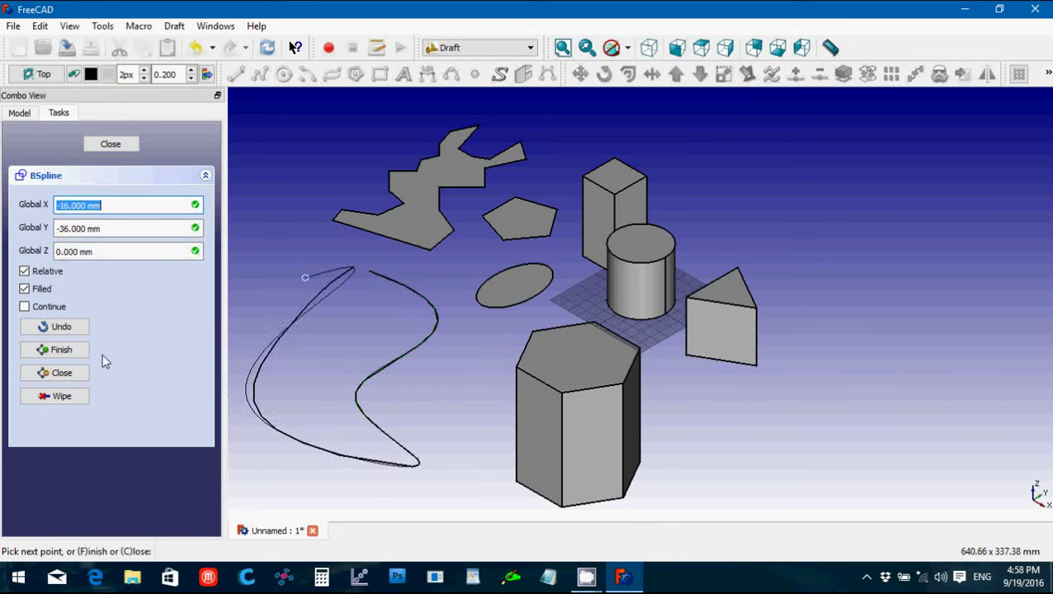
click(62, 373)
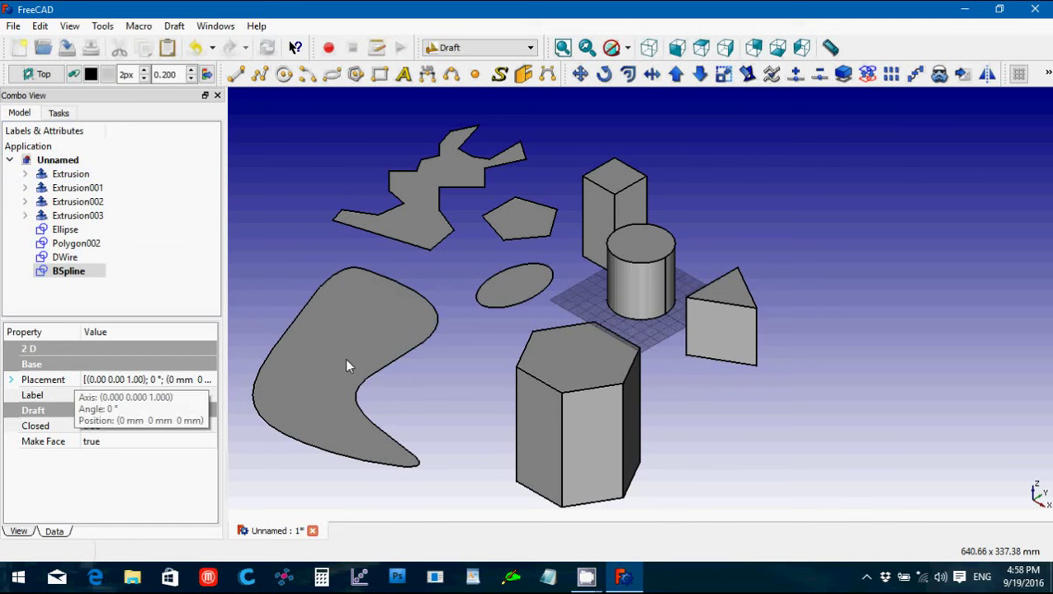
click(307, 429)
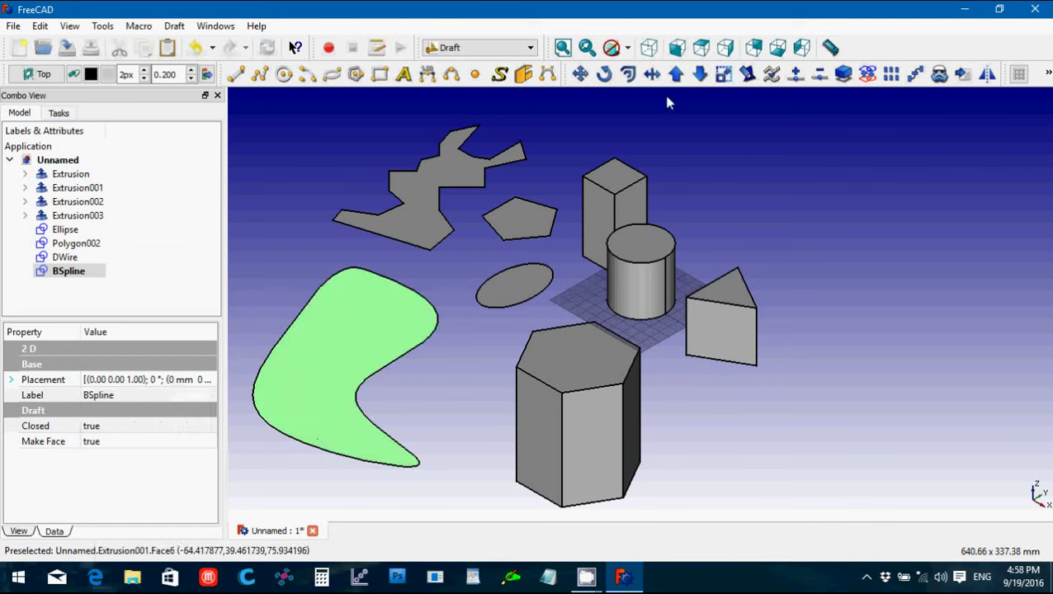
click(652, 74)
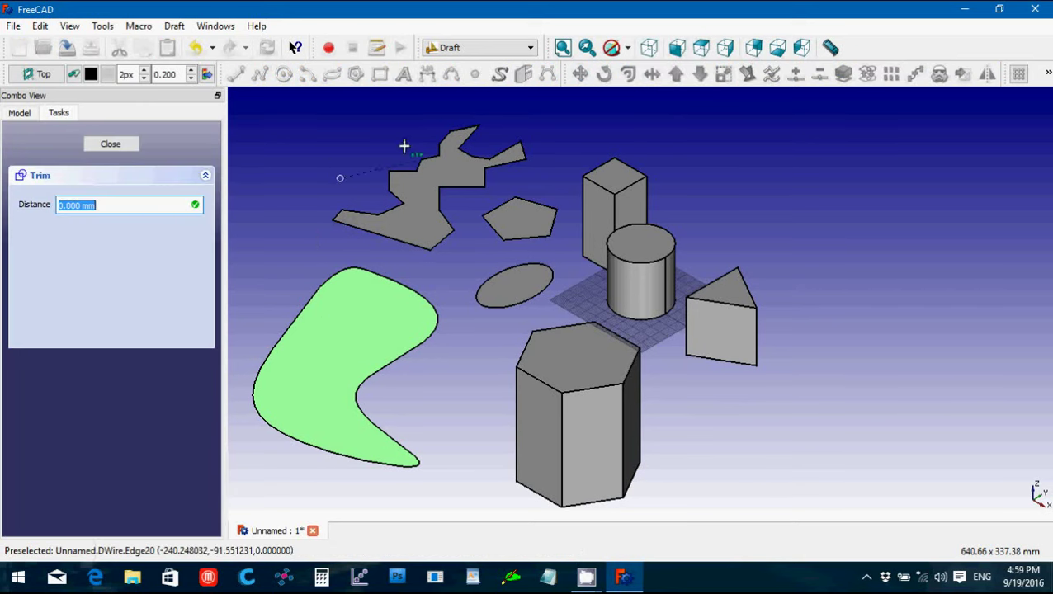
click(124, 145)
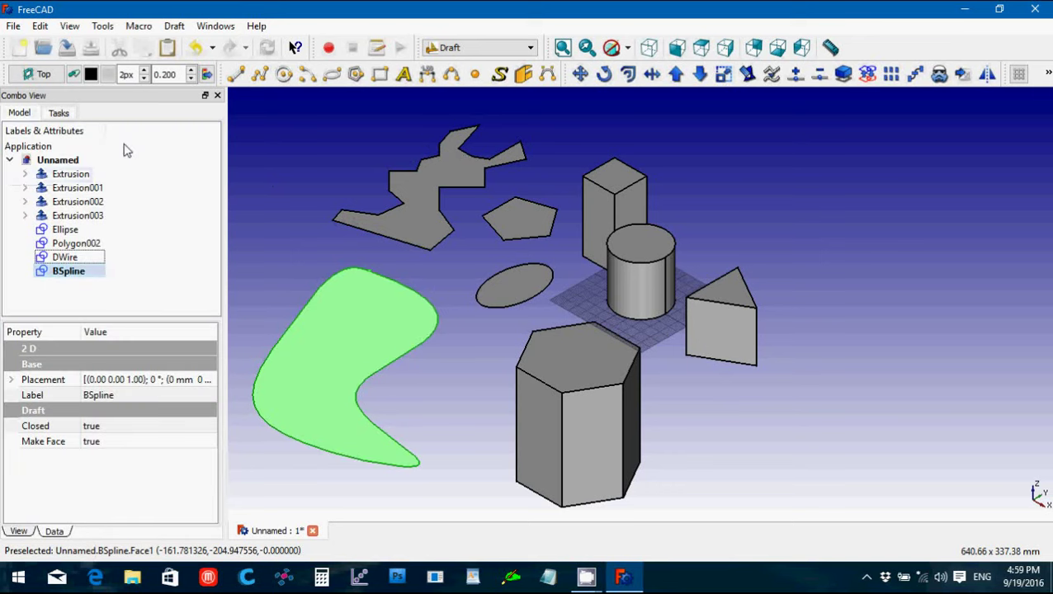
click(271, 203)
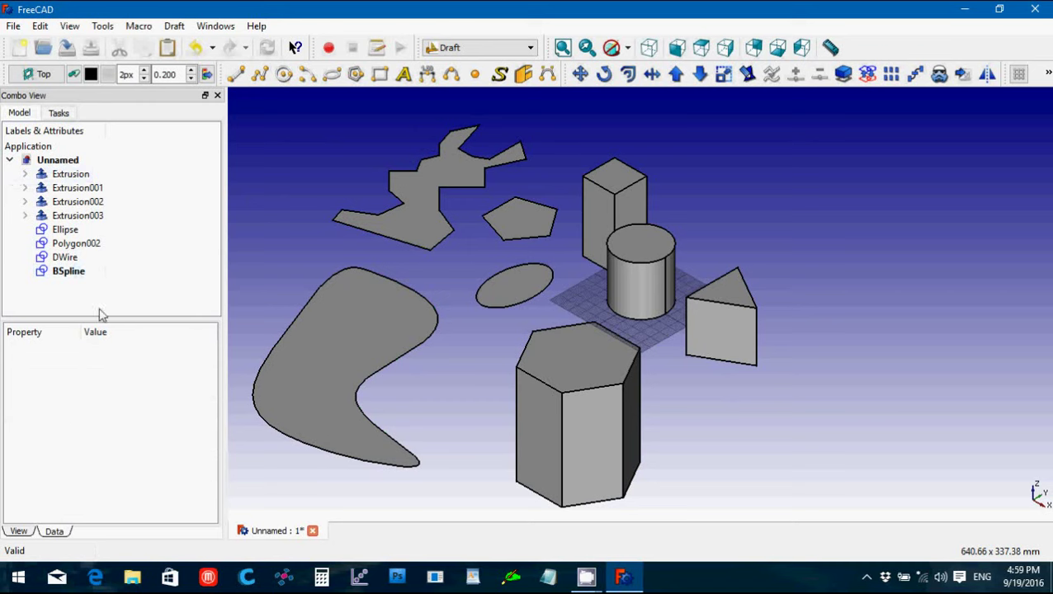
click(69, 272)
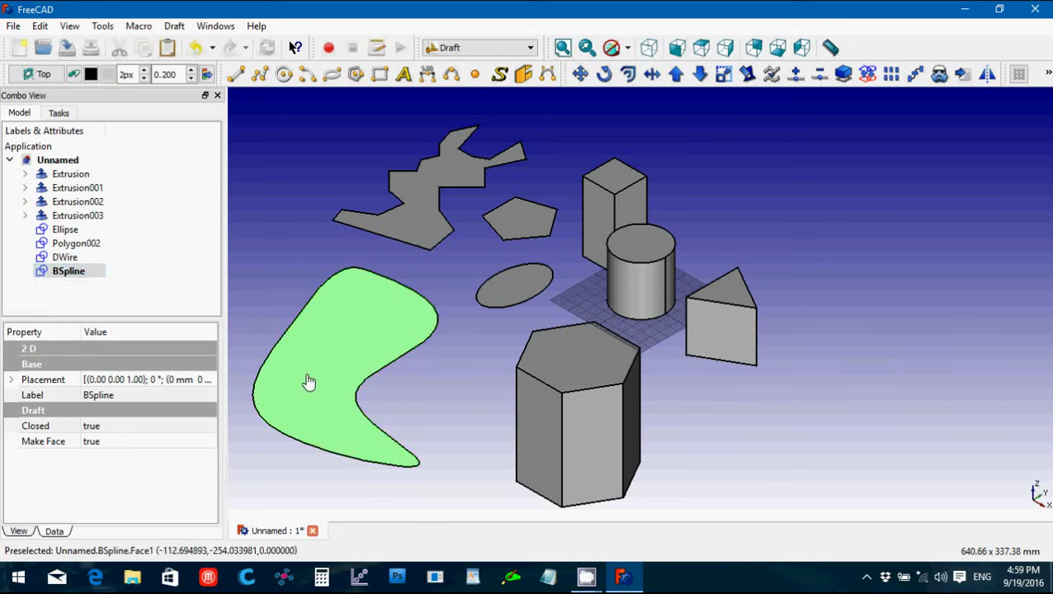
click(652, 74)
click(324, 219)
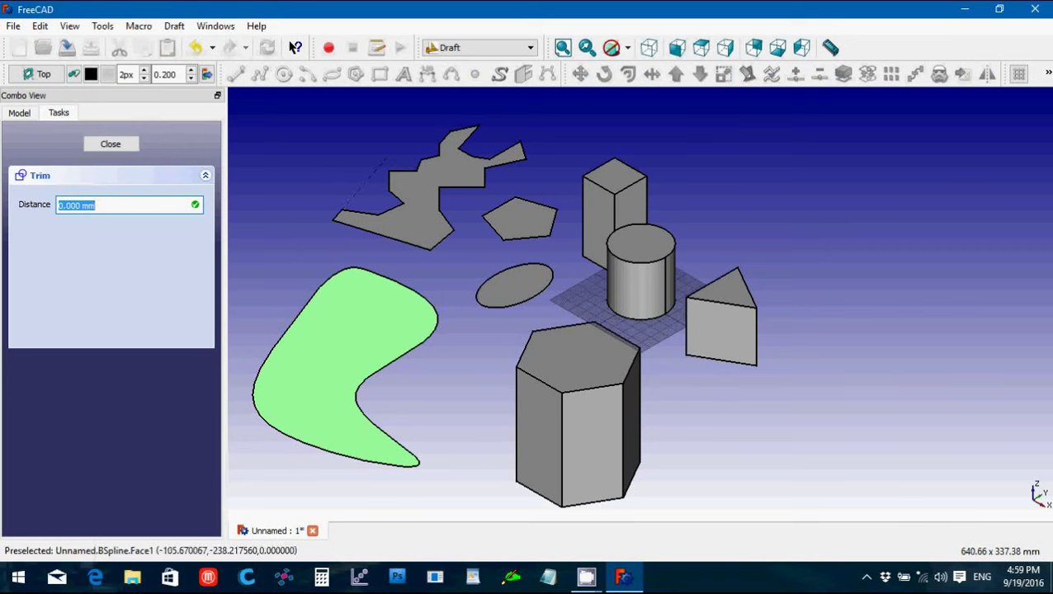
key(Return)
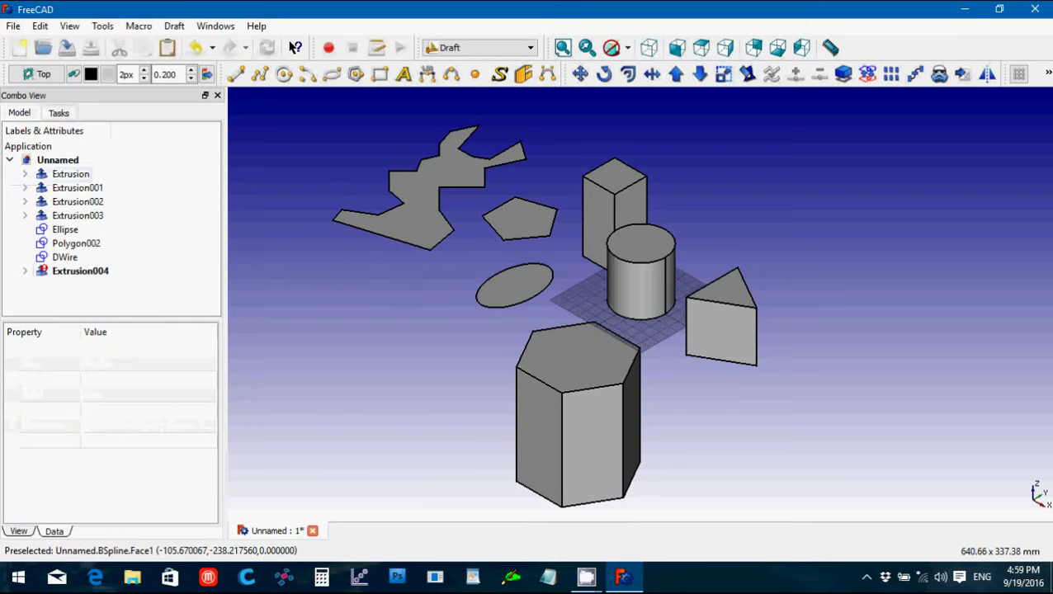
click(73, 274)
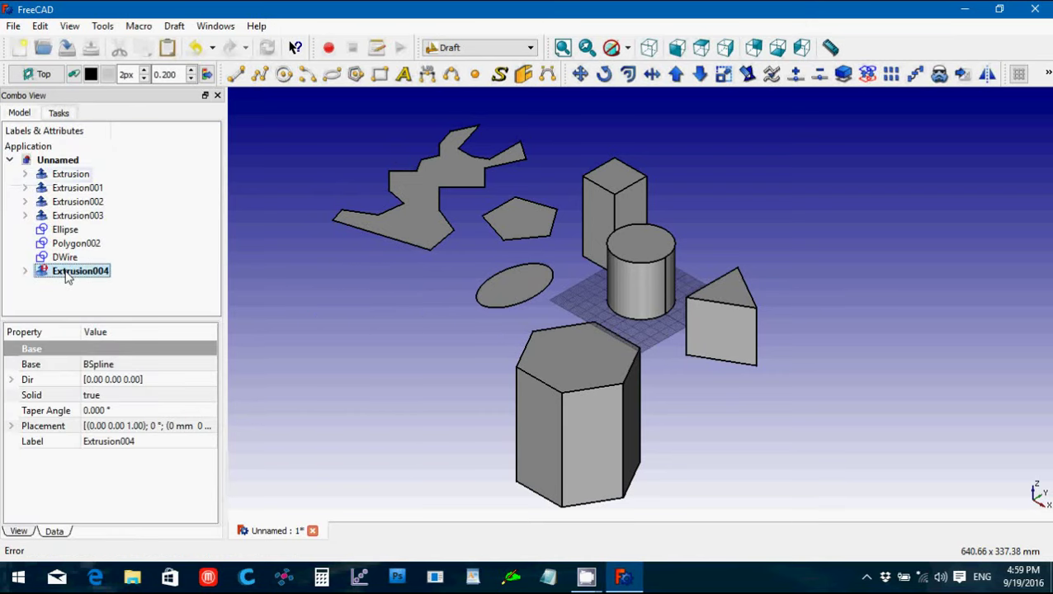
key(Delete)
click(68, 273)
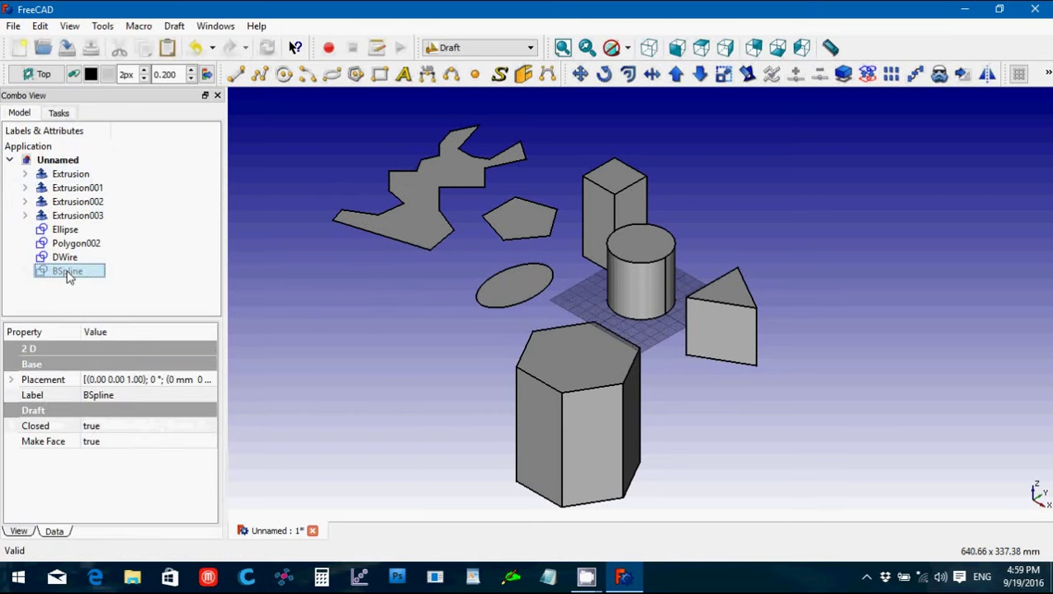
key(space)
click(246, 259)
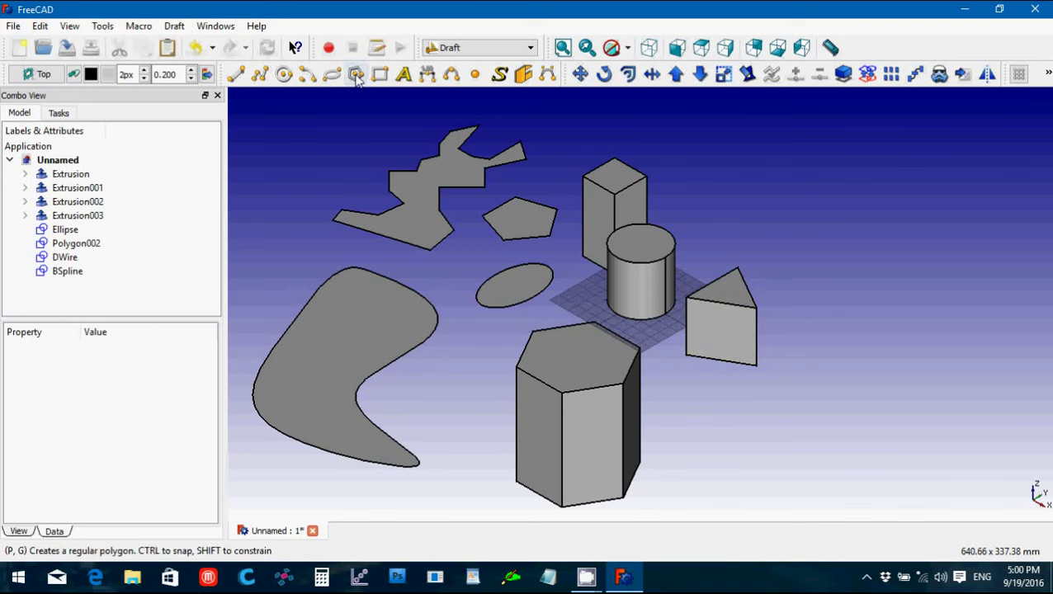
In top view with everything fitted, draw a triangular Draft polygon just above the circle
click(701, 47)
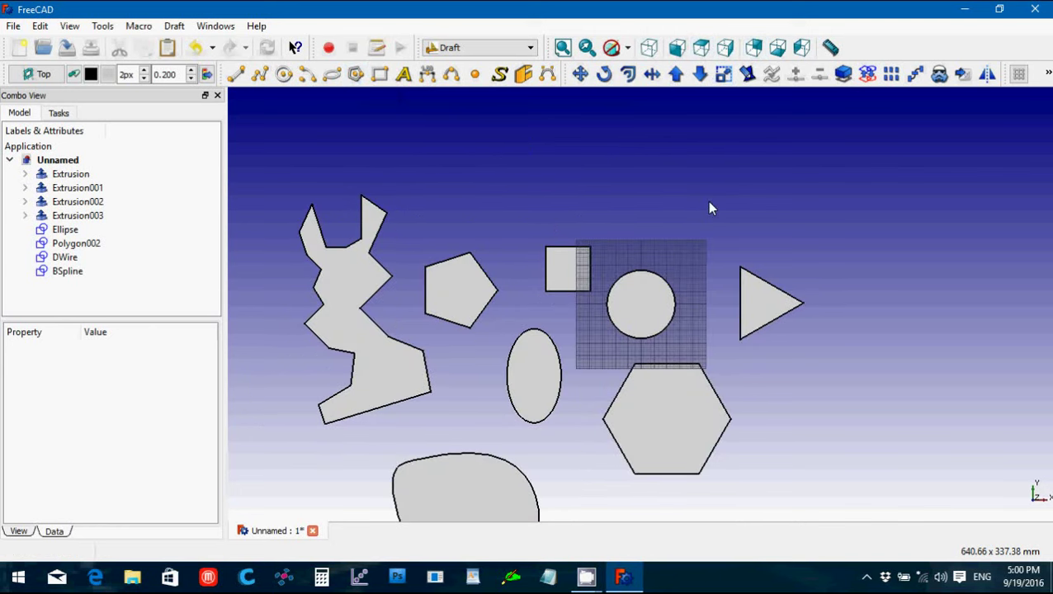
key(0)
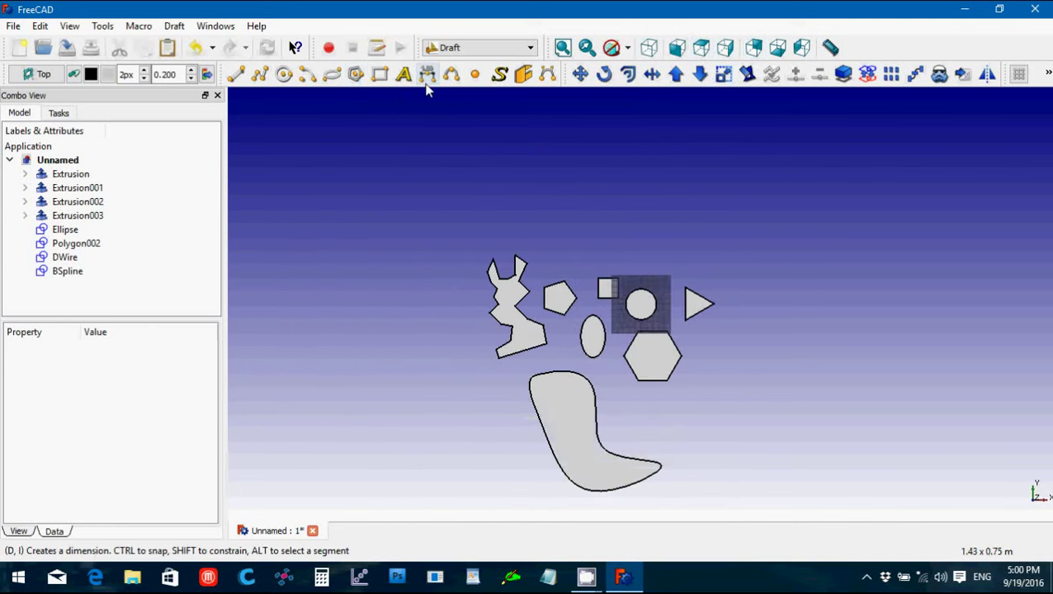
key(p)
key(g)
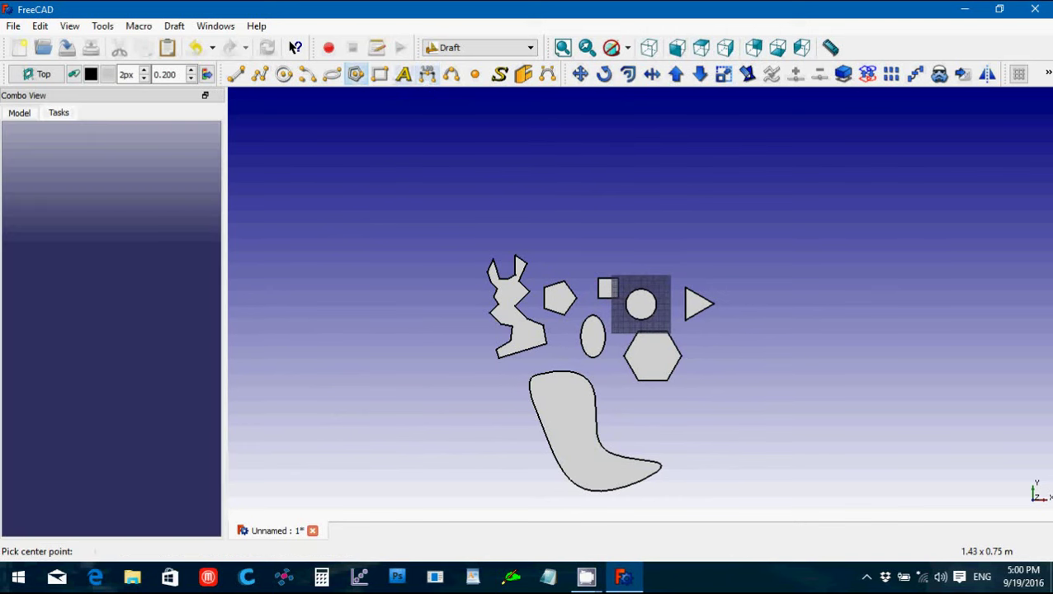
click(659, 216)
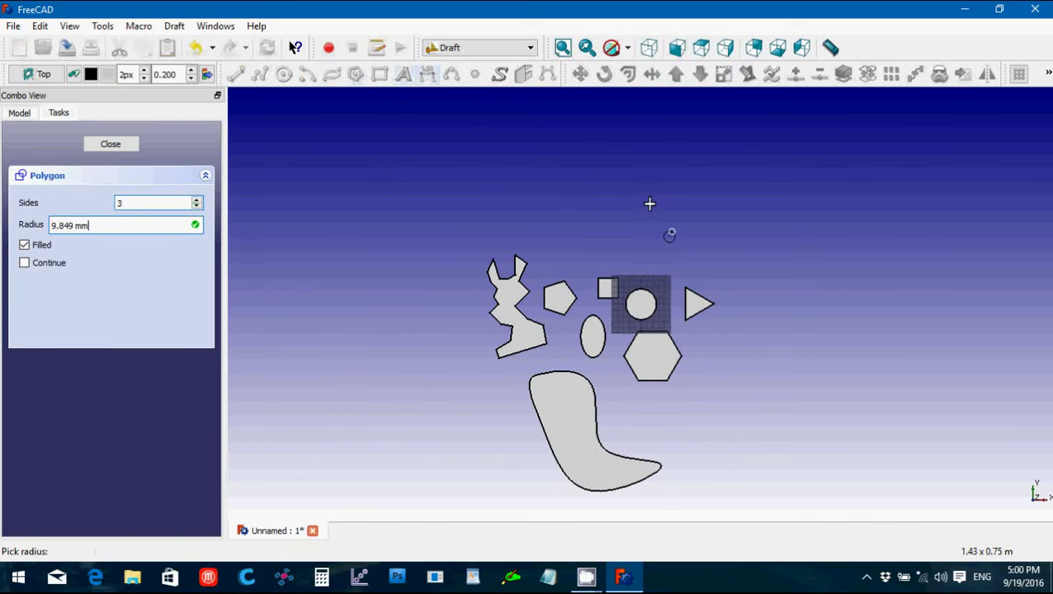
click(650, 204)
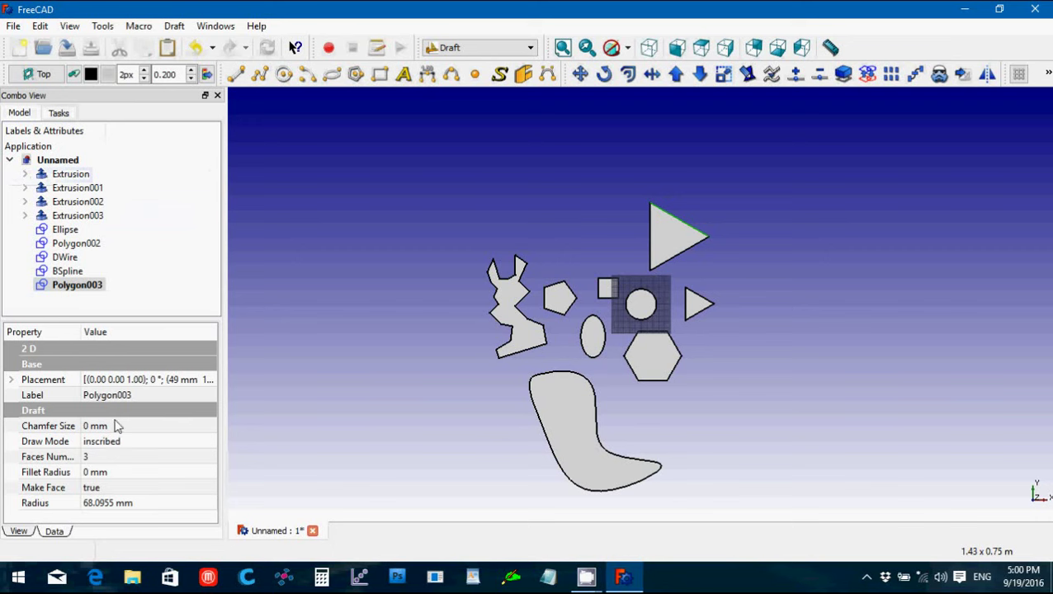
Change the polygon's Faces Number to 8 to make it an octagon
click(97, 458)
click(86, 457)
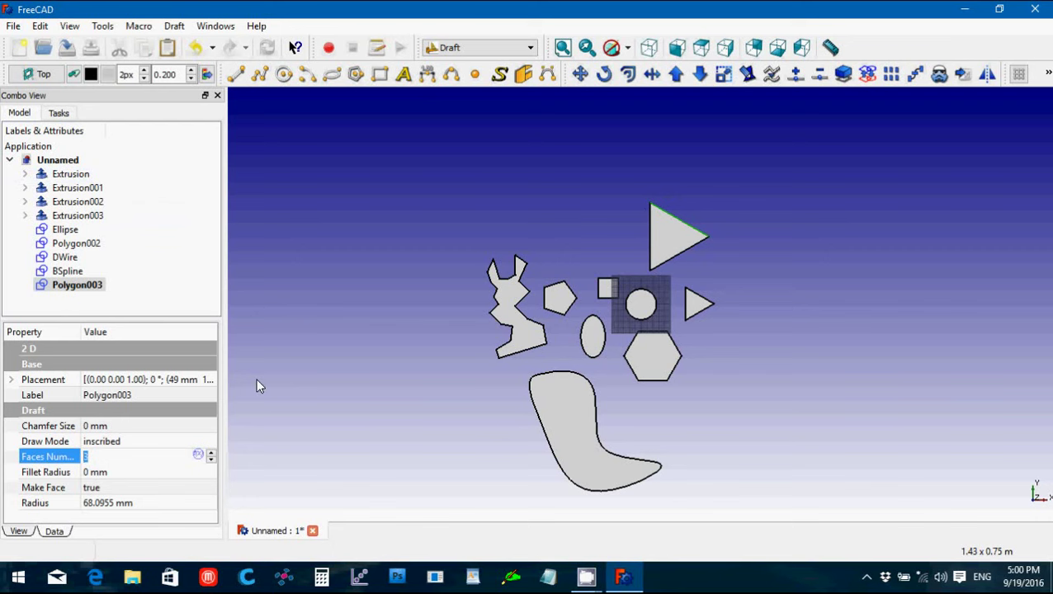
text(8)
key(Return)
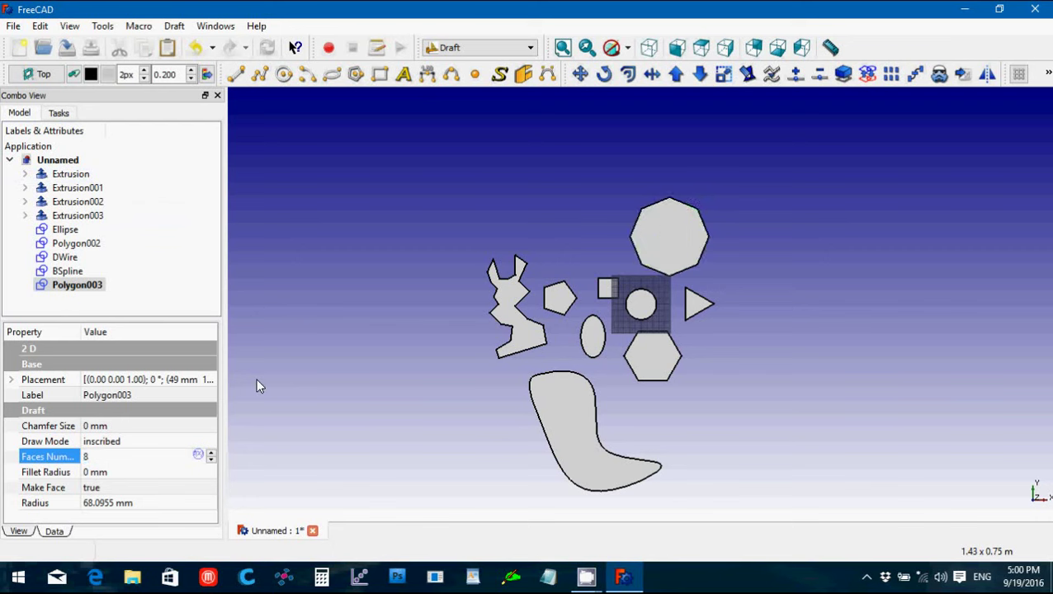
click(882, 236)
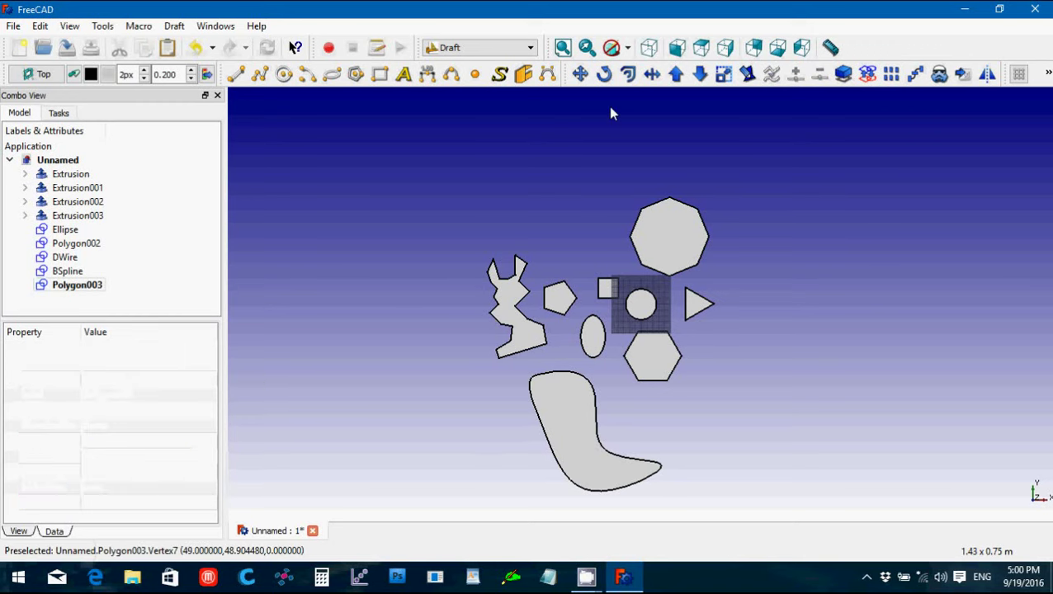
In axonometric view, extrude the octagon with Trimex, then delete the failed Extrusion004
click(649, 48)
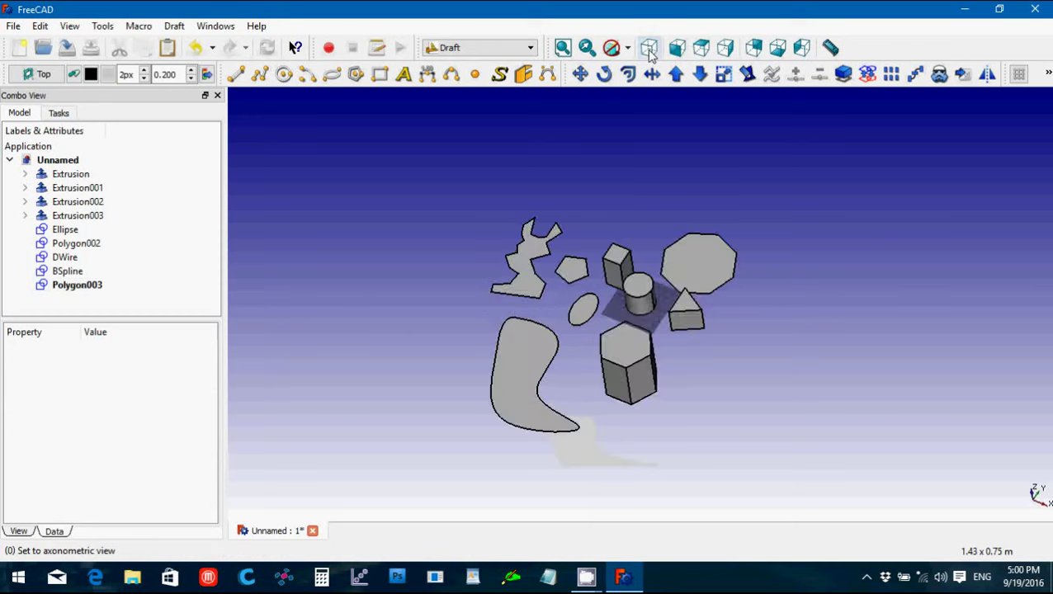
click(708, 274)
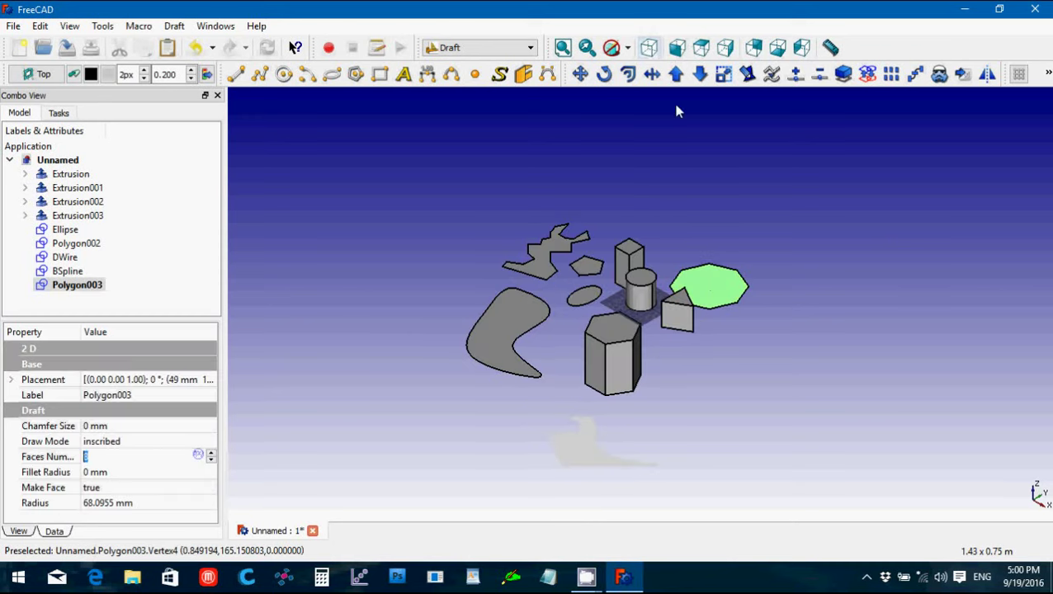
click(653, 75)
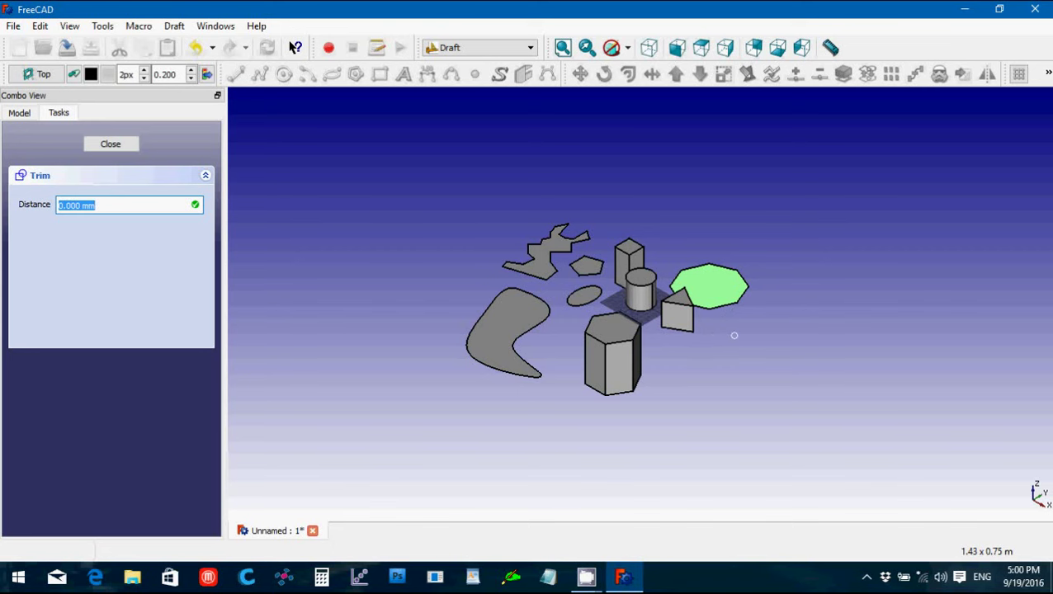
click(734, 336)
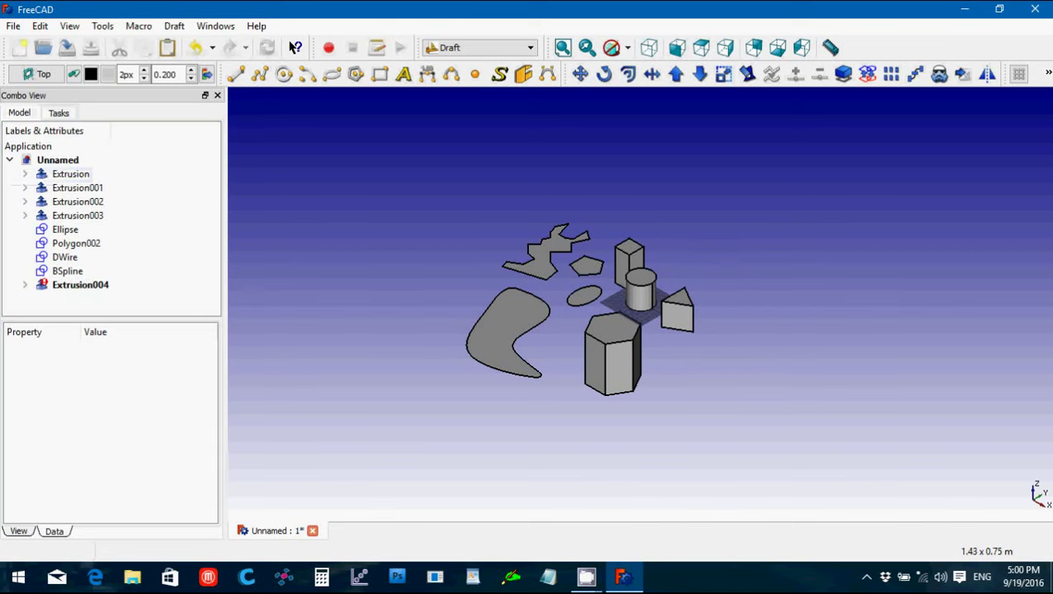
click(74, 286)
key(Delete)
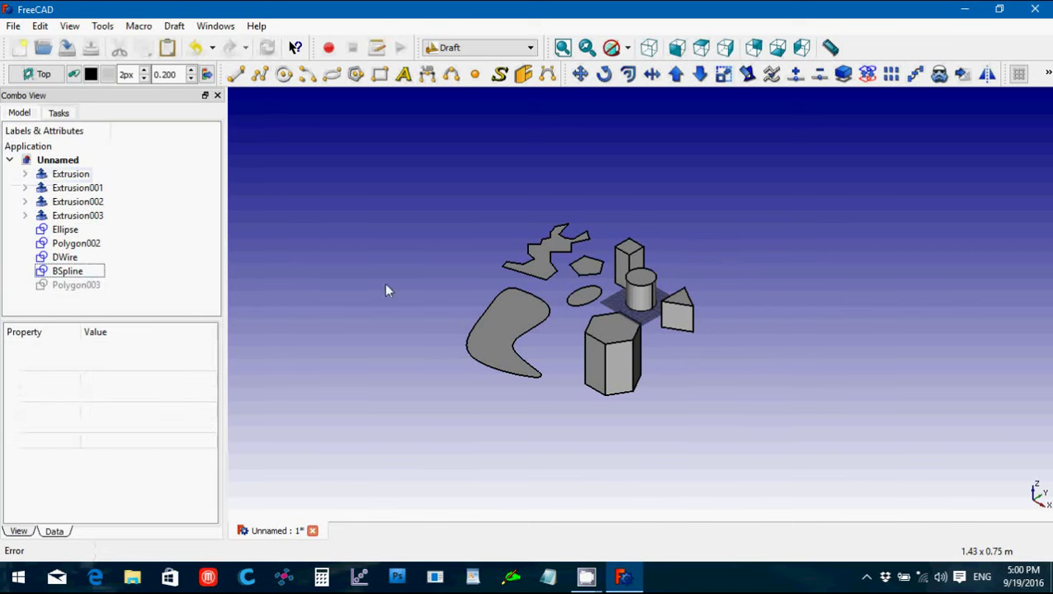